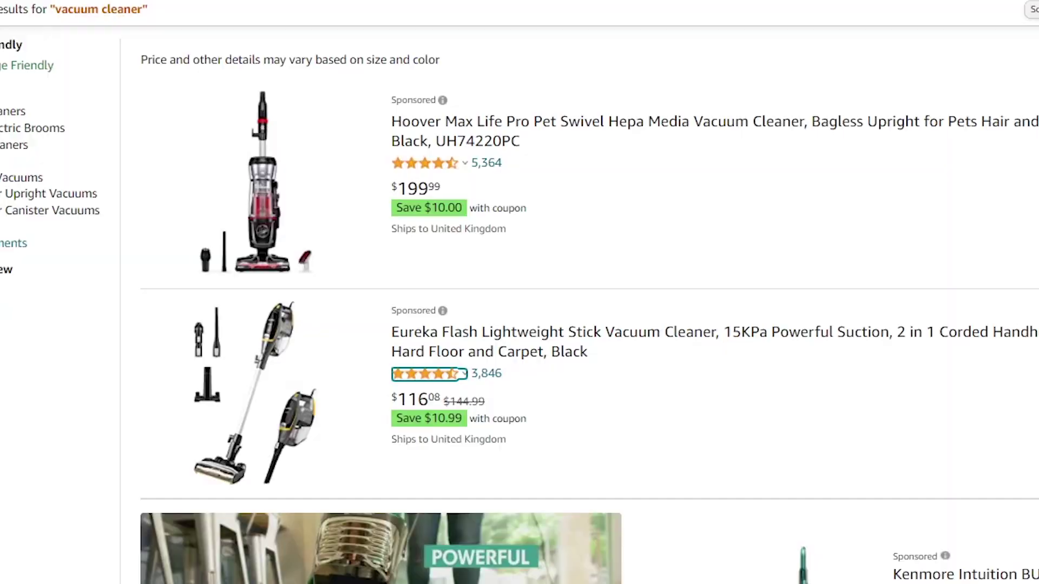
# Scroll down through the Amazon vacuum cleaner search results.
pyautogui.scroll(-5, 589, 350)
pyautogui.scroll(-8, 590, 349)
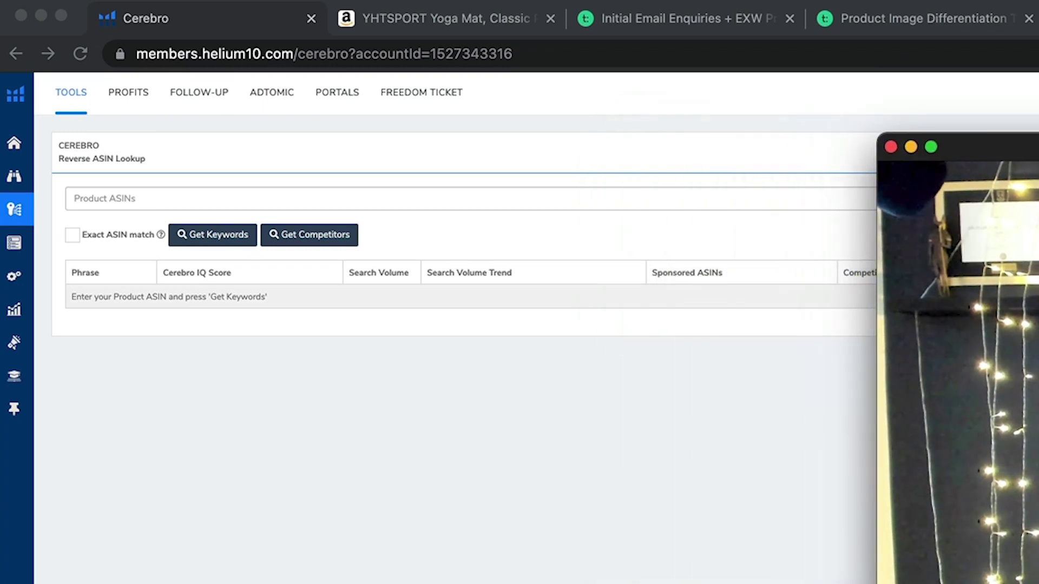
# Close the camera preview and scroll the Helium 10 pricing plans, including the $397/mo Elite tier.
pyautogui.click(889, 143)
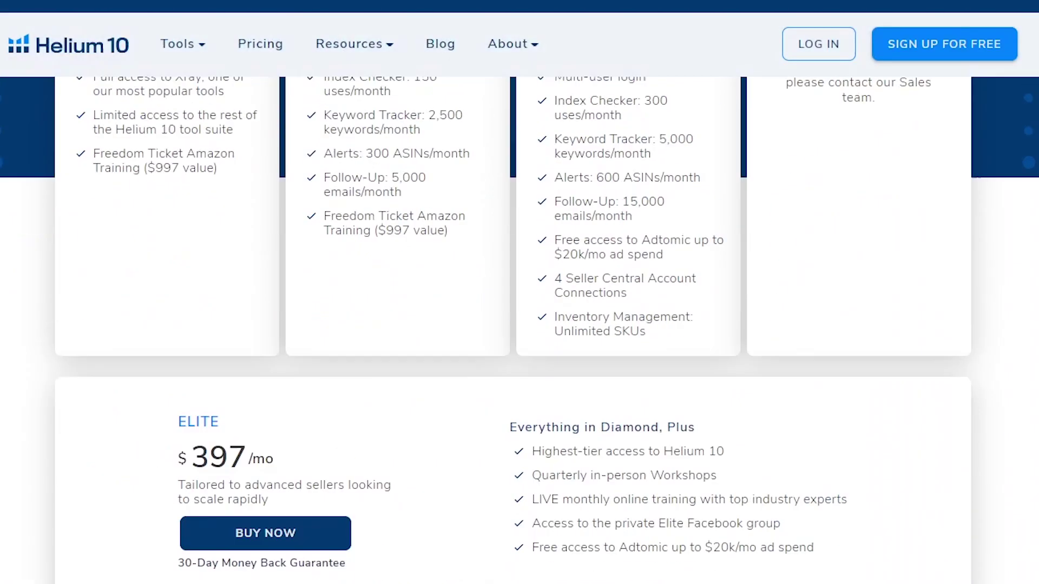
pyautogui.scroll(-2, 519, 324)
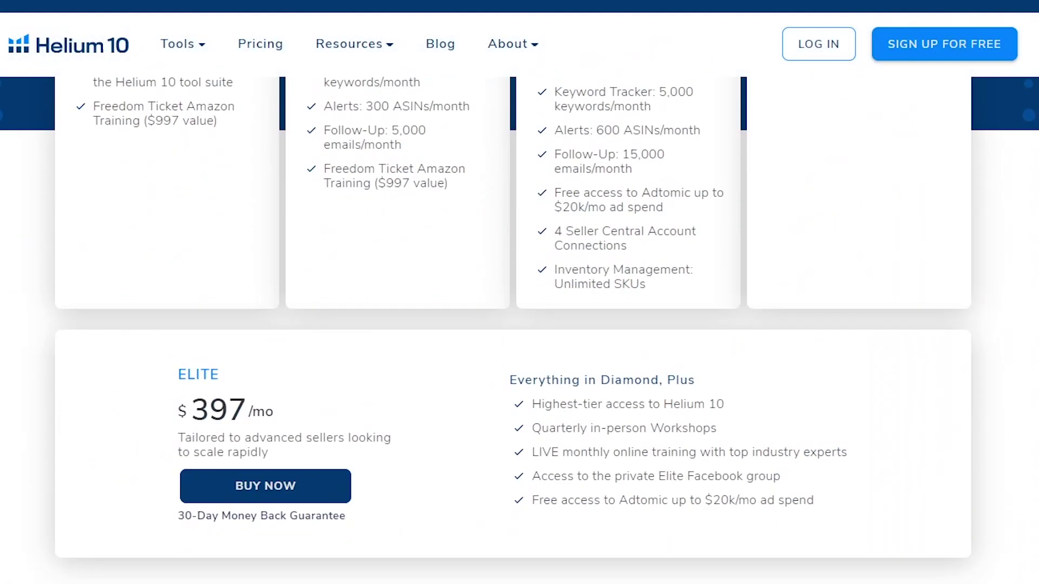
pyautogui.scroll(5, 393, 525)
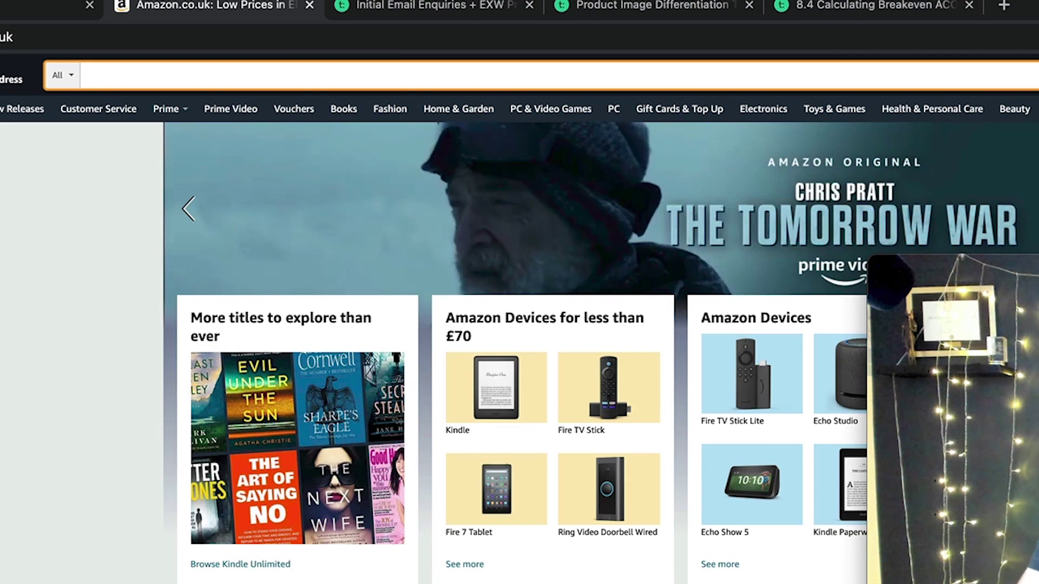
# Search Amazon.co.uk for 'yoga mat' and scroll through the 544 results.
pyautogui.write('yoga mat')
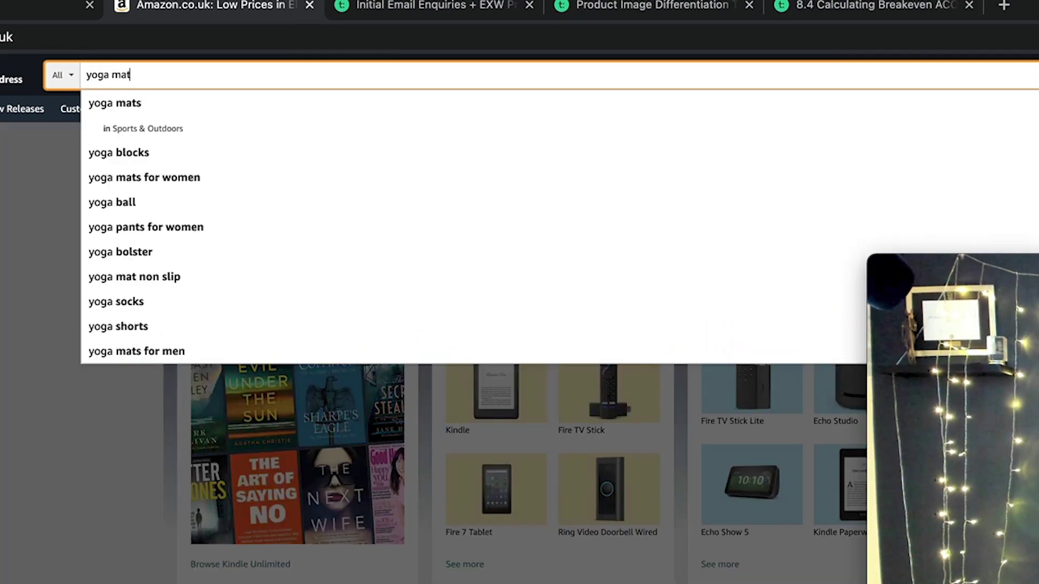
pyautogui.press('Return')
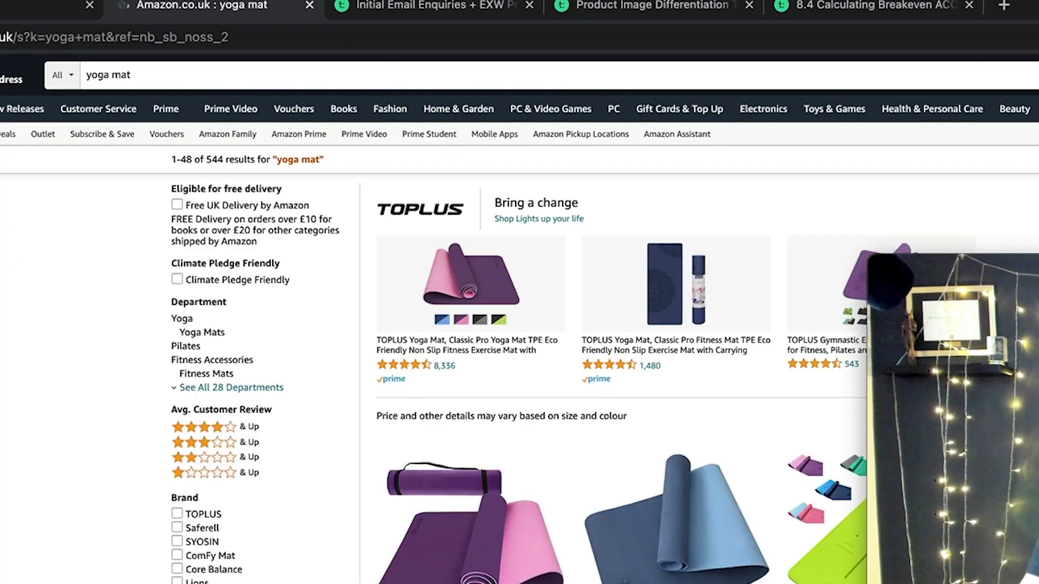
pyautogui.scroll(-5, 641, 332)
pyautogui.scroll(-8, 641, 332)
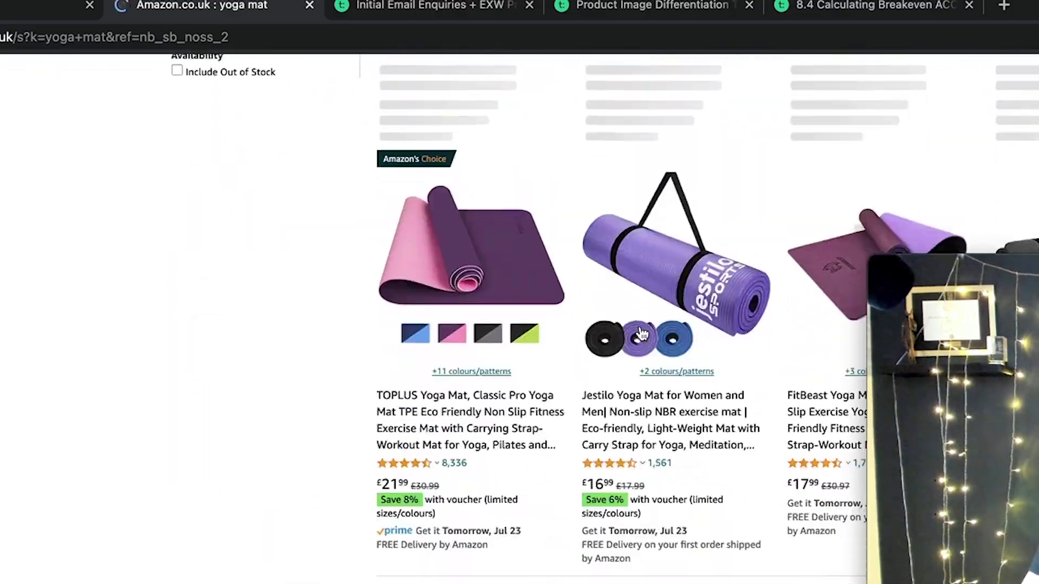
pyautogui.scroll(-3, 347, 319)
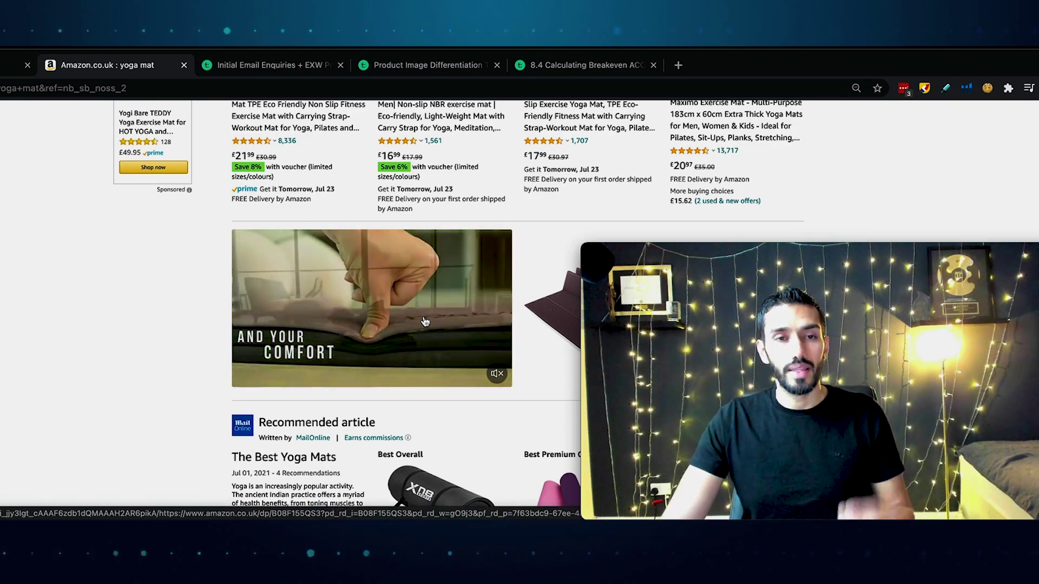
pyautogui.scroll(8, 421, 326)
pyautogui.scroll(10, 425, 322)
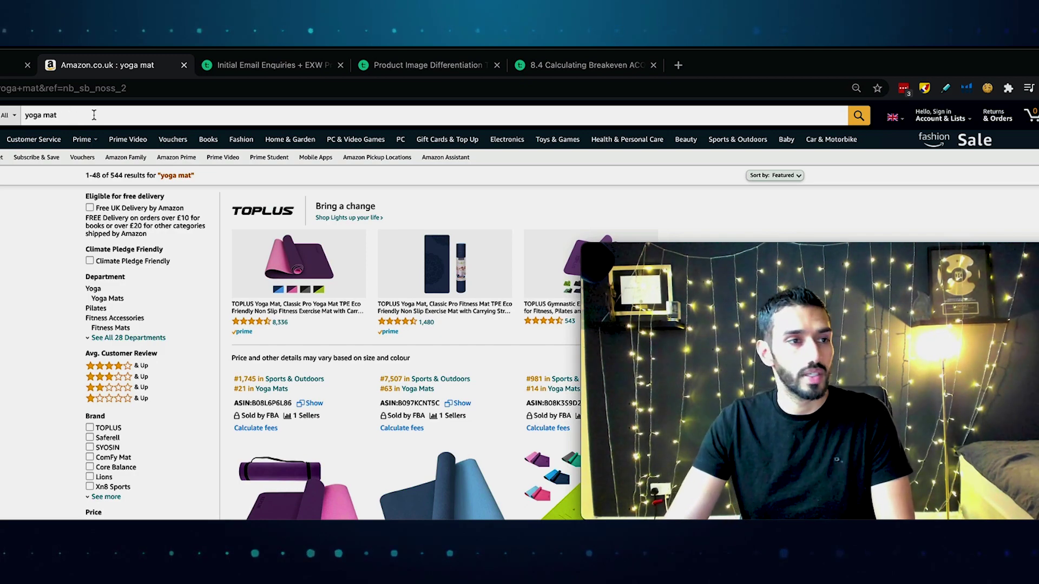
pyautogui.click(66, 115)
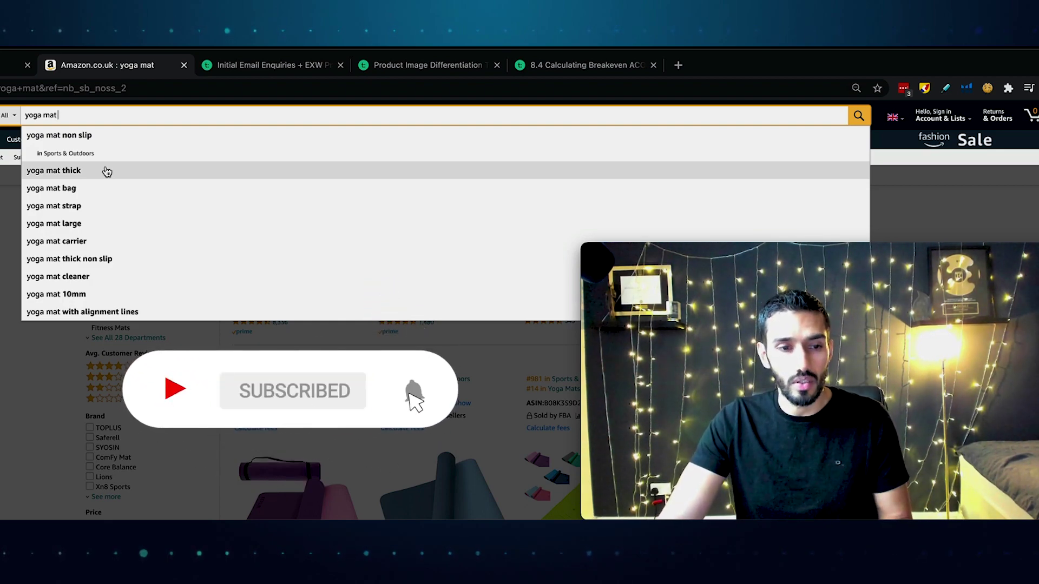
pyautogui.scroll(-5, 699, 189)
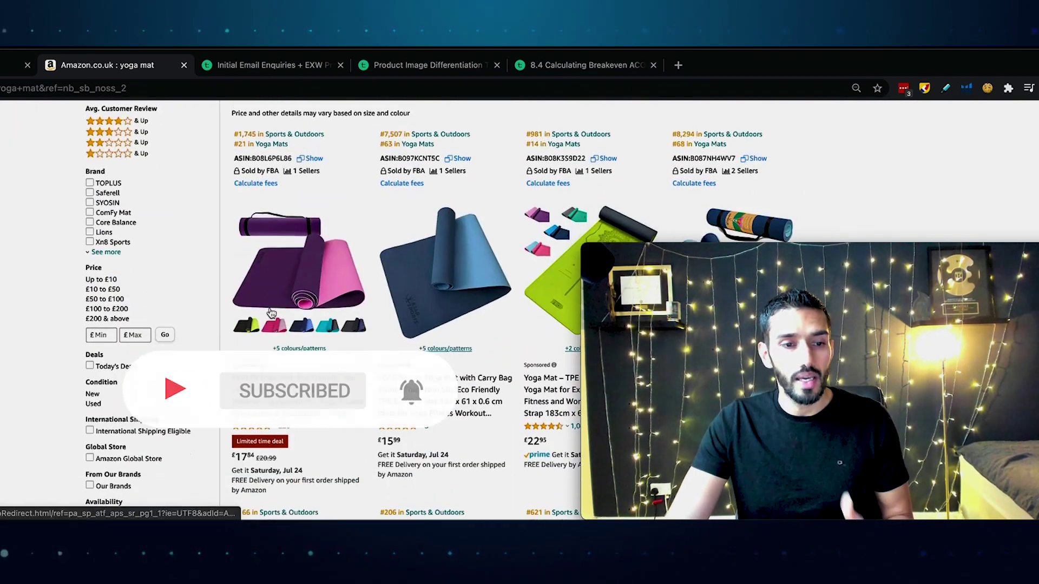
pyautogui.scroll(3, 699, 189)
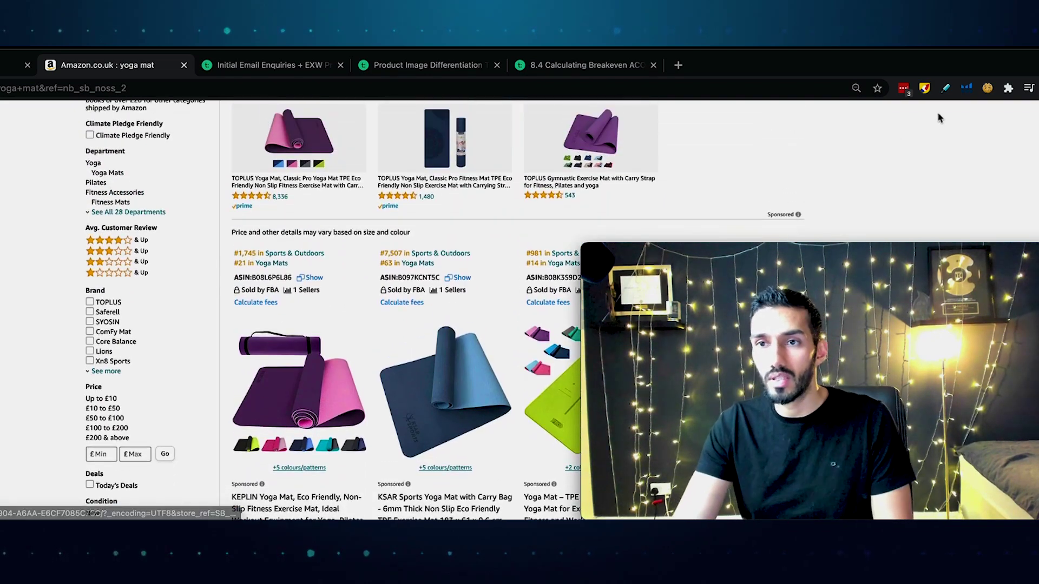
# Run Helium 10 Xray on the yoga mat results: 51,208 search volume, £651,105 total revenue.
pyautogui.click(968, 89)
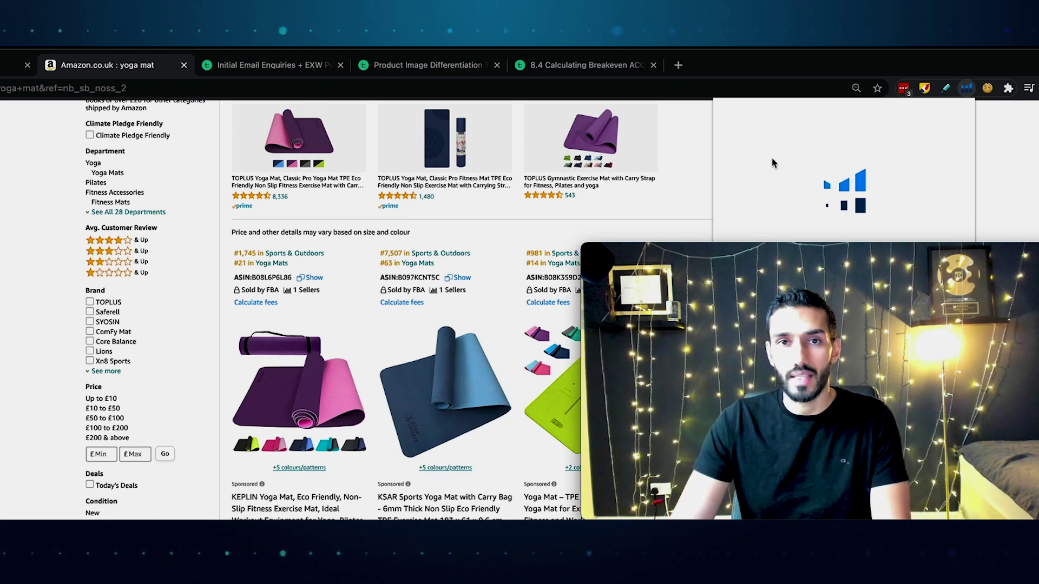
pyautogui.moveTo(590, 252)
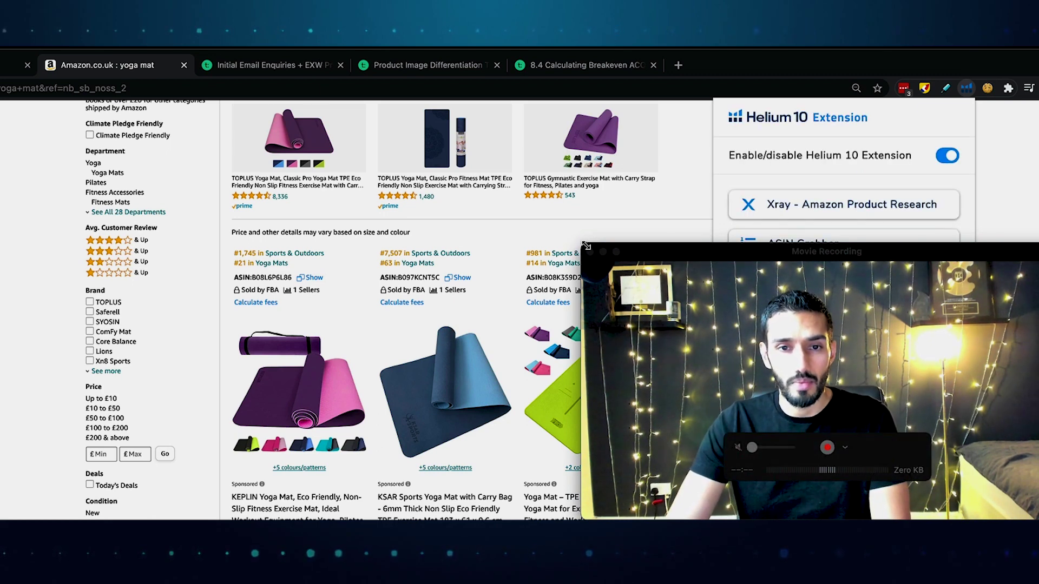
pyautogui.moveTo(590, 251); pyautogui.dragTo(754, 343)
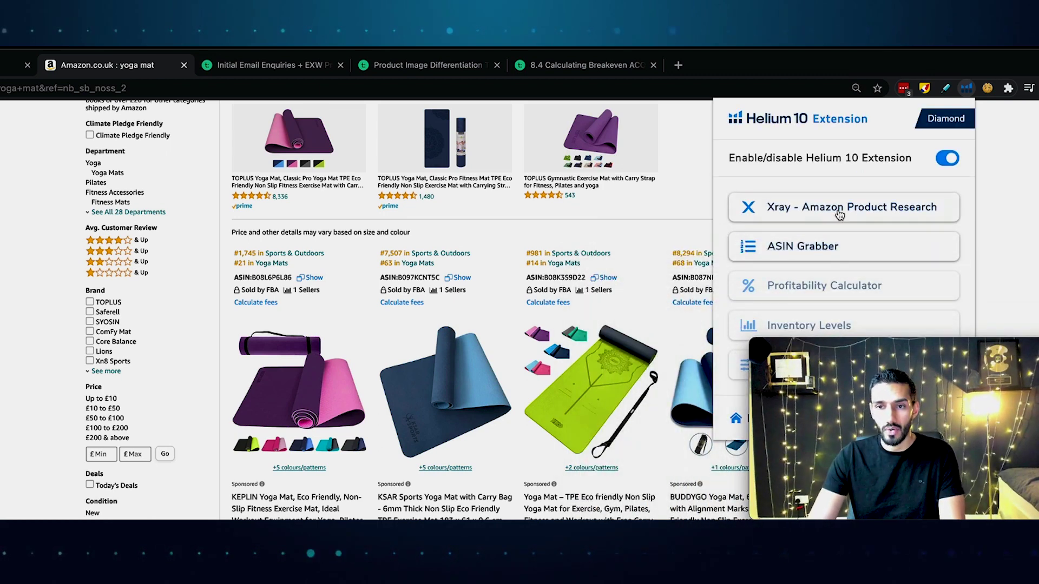
pyautogui.click(836, 210)
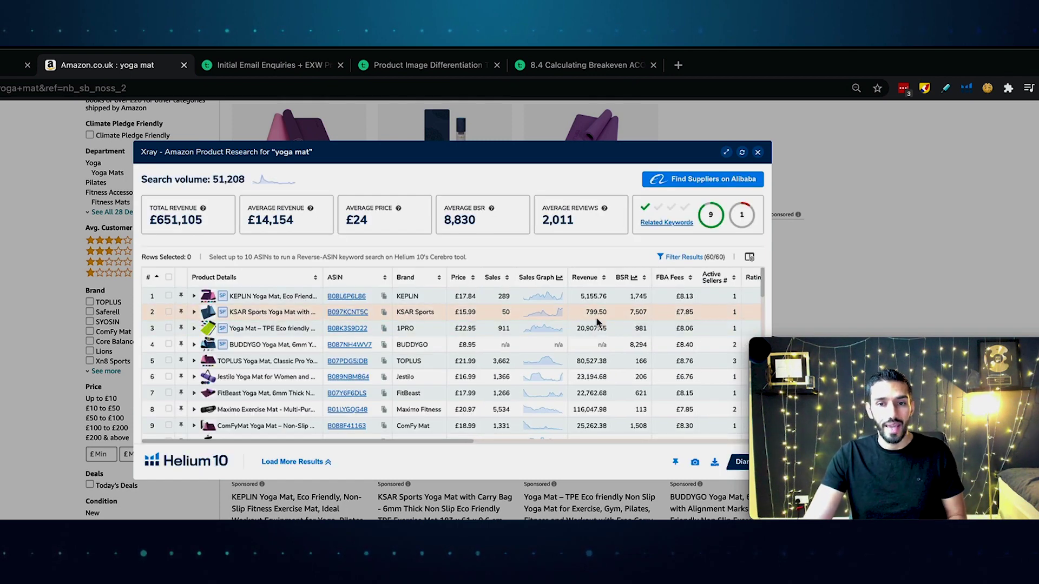
pyautogui.scroll(-1, 608, 326)
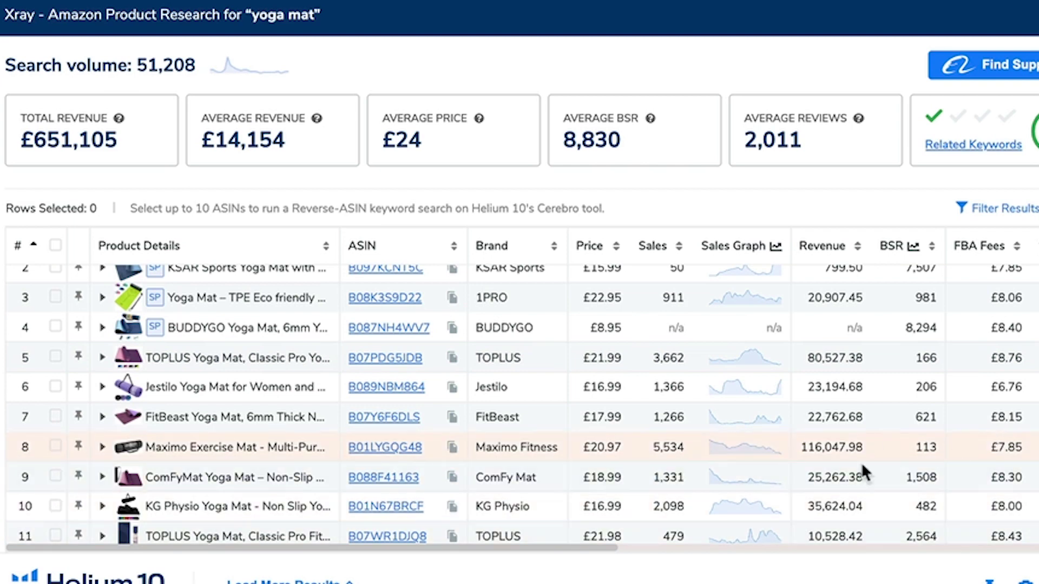
pyautogui.scroll(-3, 1022, 465)
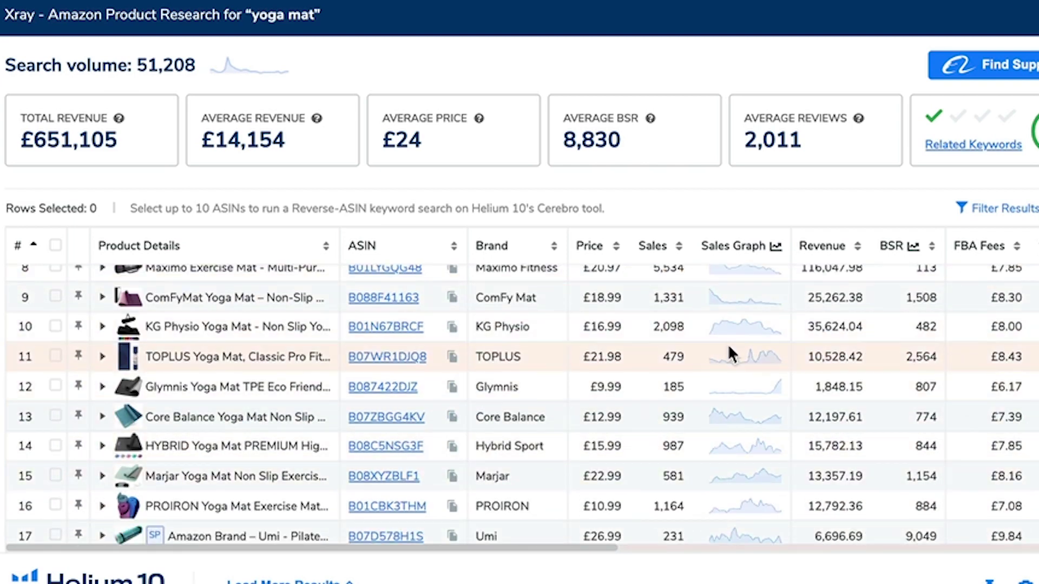
pyautogui.scroll(1, 721, 342)
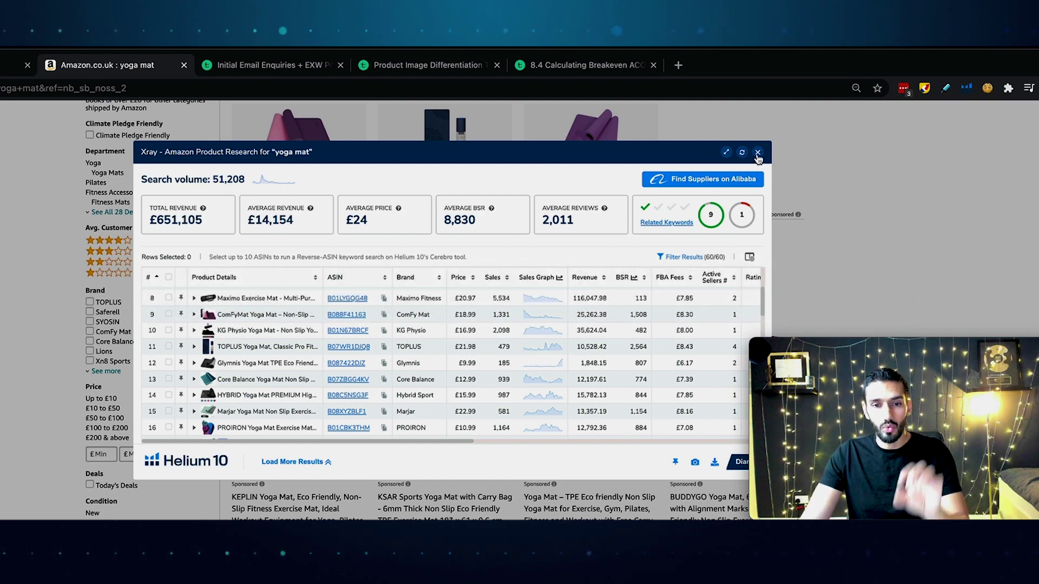
# Close the Xray window and scroll back over the yoga mat results.
pyautogui.click(758, 153)
pyautogui.scroll(-4, 496, 254)
pyautogui.scroll(-10, 497, 255)
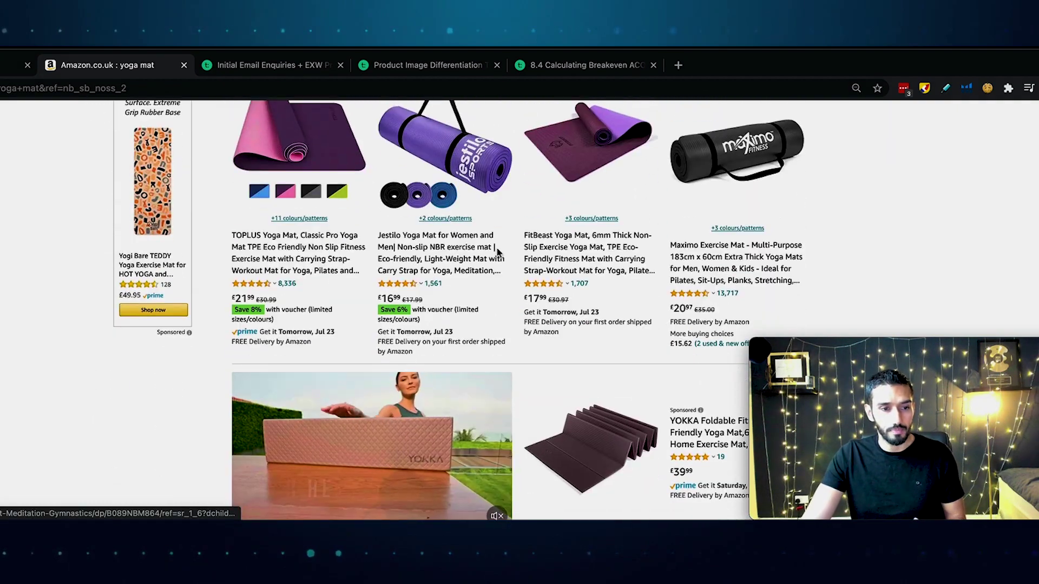
pyautogui.scroll(1, 362, 260)
# Open the TOPLUS Yoga Mat page and select its ASIN B07PDG5JDB under Technical Details.
pyautogui.click(355, 260)
pyautogui.scroll(-6, 525, 279)
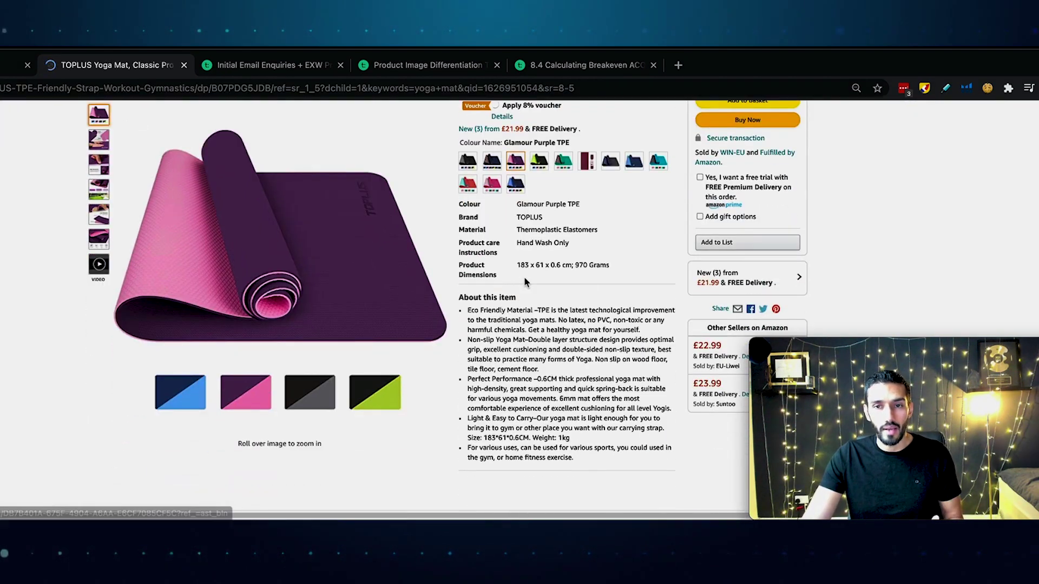
pyautogui.scroll(-20, 526, 278)
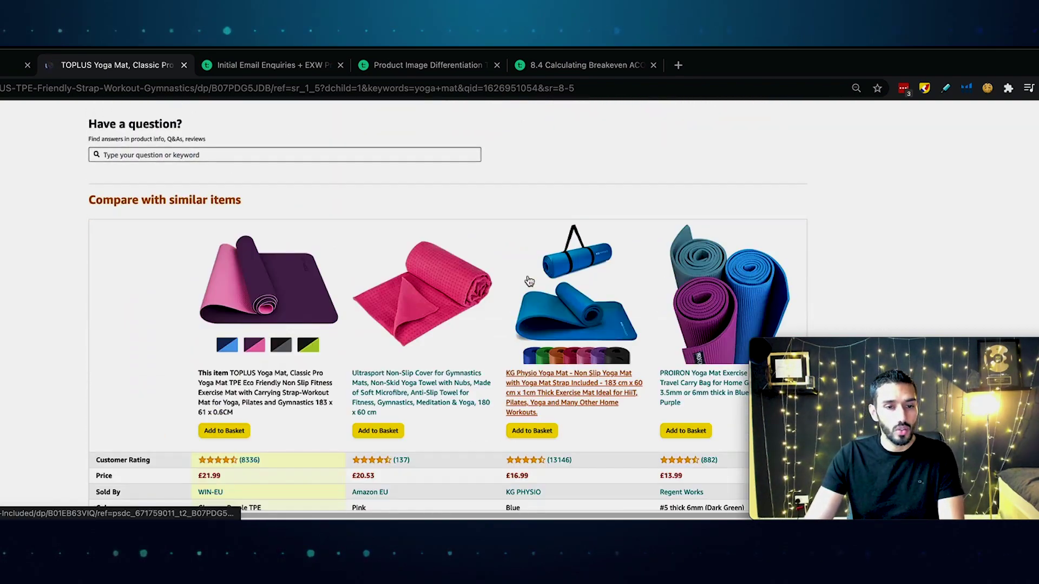
pyautogui.scroll(-3, 529, 280)
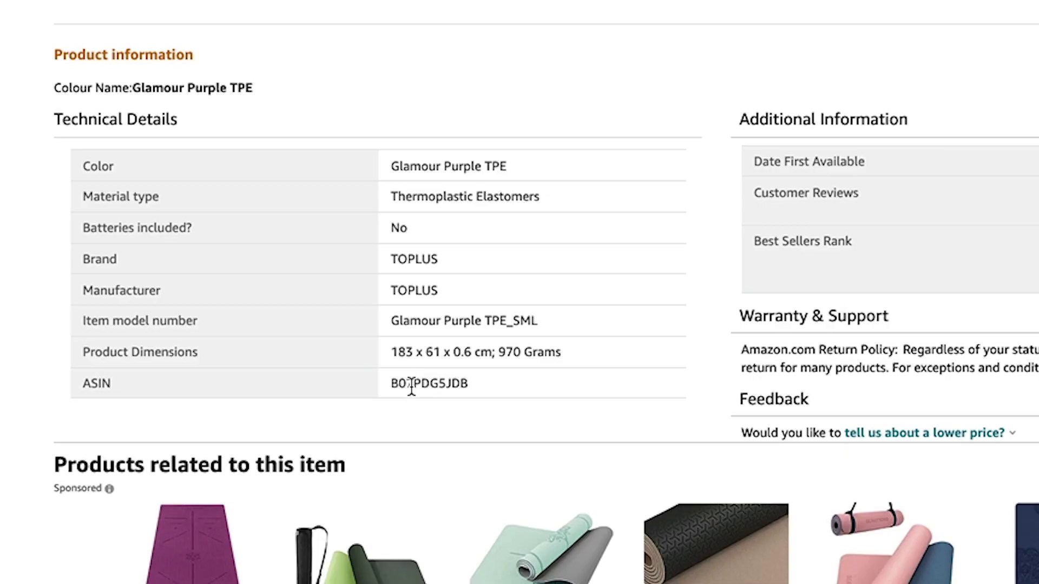
pyautogui.doubleClick(412, 386)
pyautogui.press('super+c')
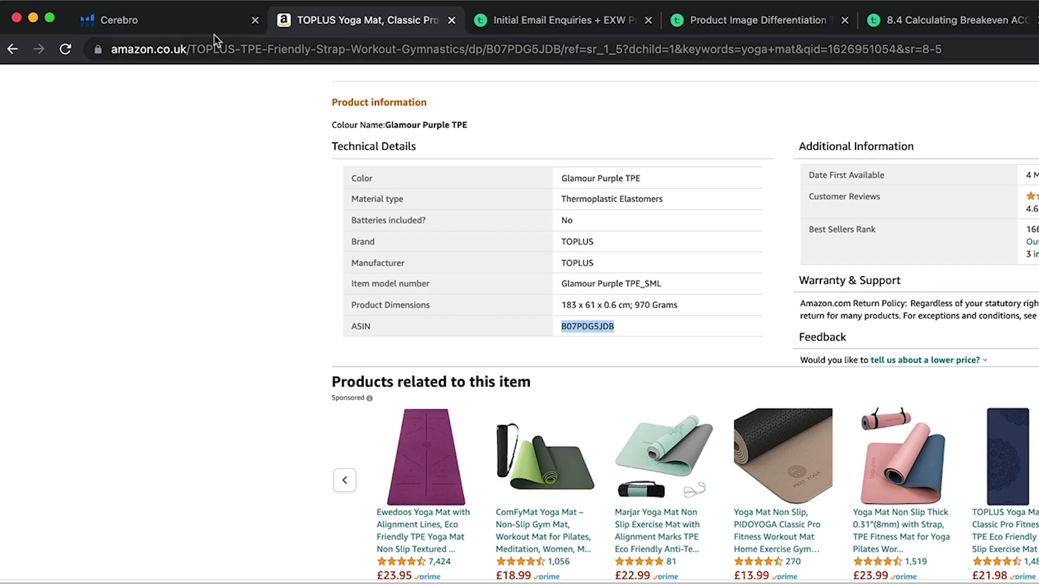
# Look up ASIN B07PDG5JDB in Cerebro, enlarge the page, and fetch its 9,270 keywords.
pyautogui.click(208, 28)
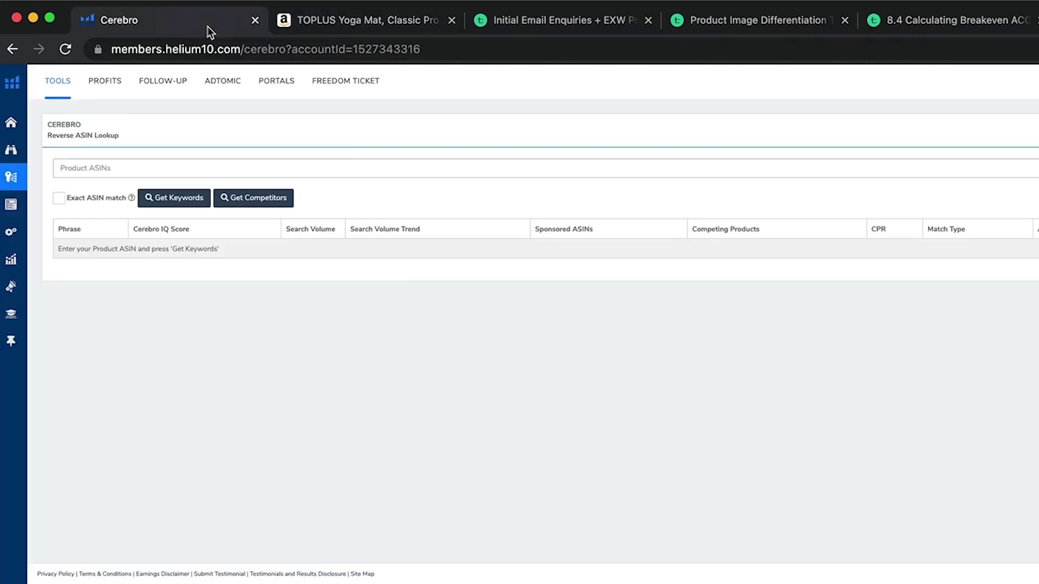
pyautogui.moveTo(3, 191)
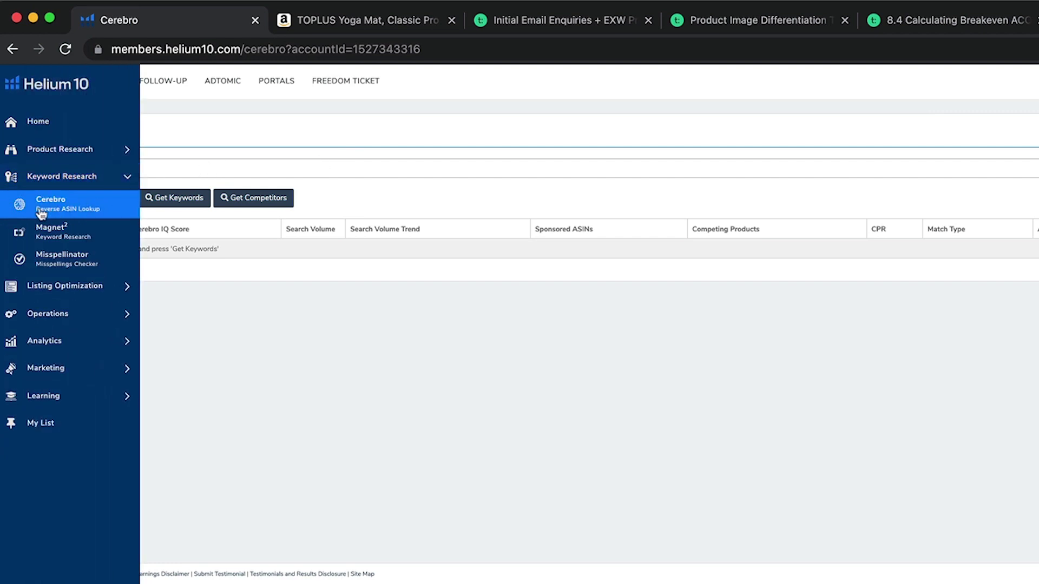
pyautogui.click(237, 173)
pyautogui.press('super+v')
pyautogui.press('Return')
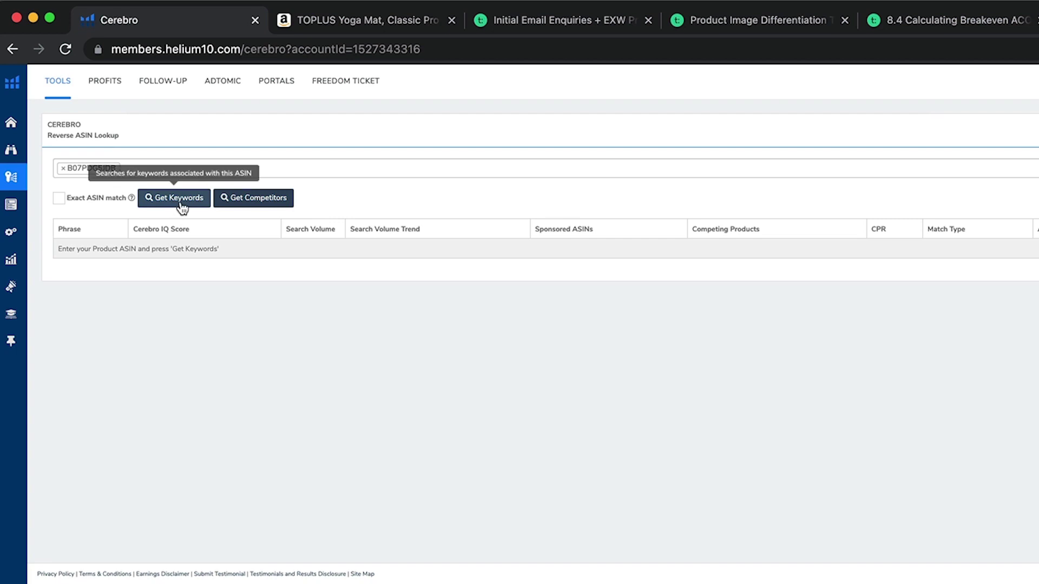
pyautogui.press('super+equal')
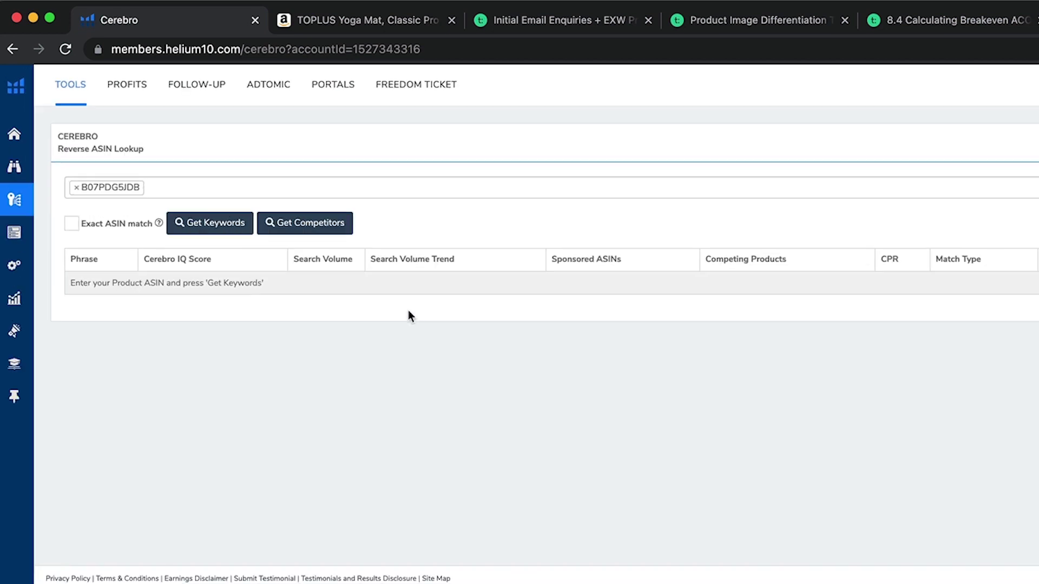
pyautogui.press('super+equal')
pyautogui.press('super+equal')
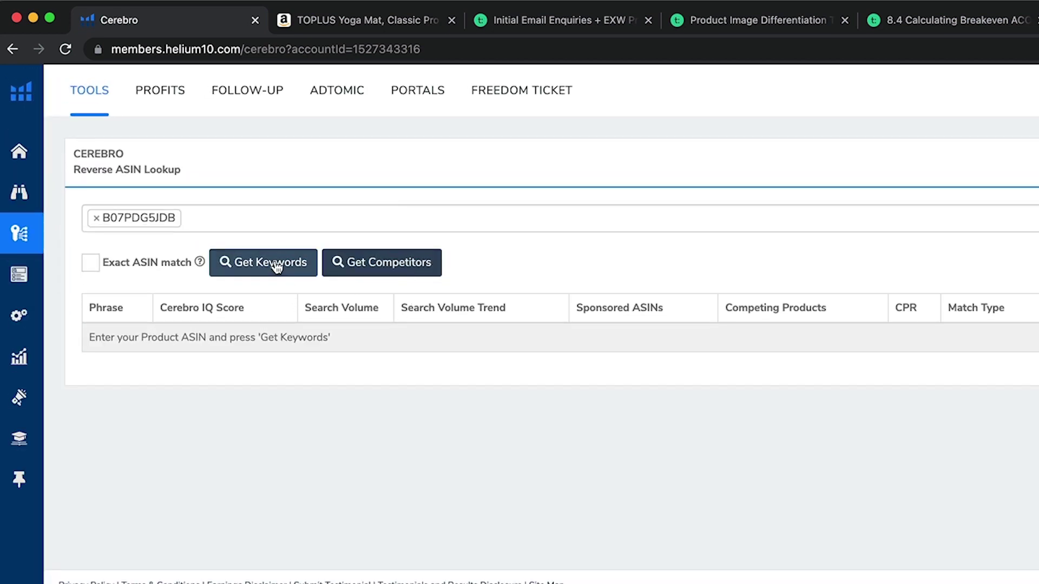
pyautogui.click(276, 265)
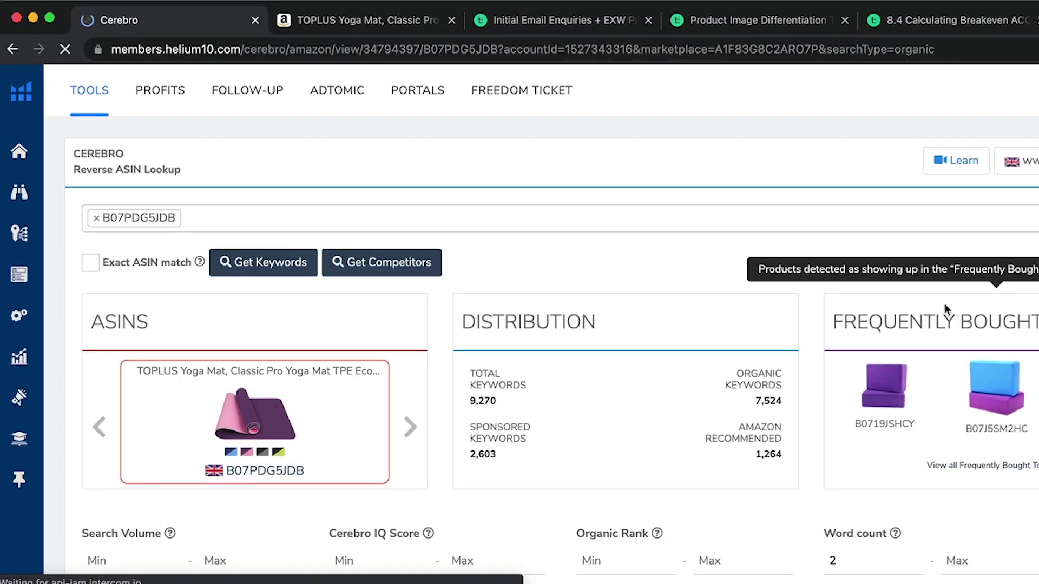
pyautogui.scroll(-5, 945, 304)
pyautogui.scroll(-1, 946, 305)
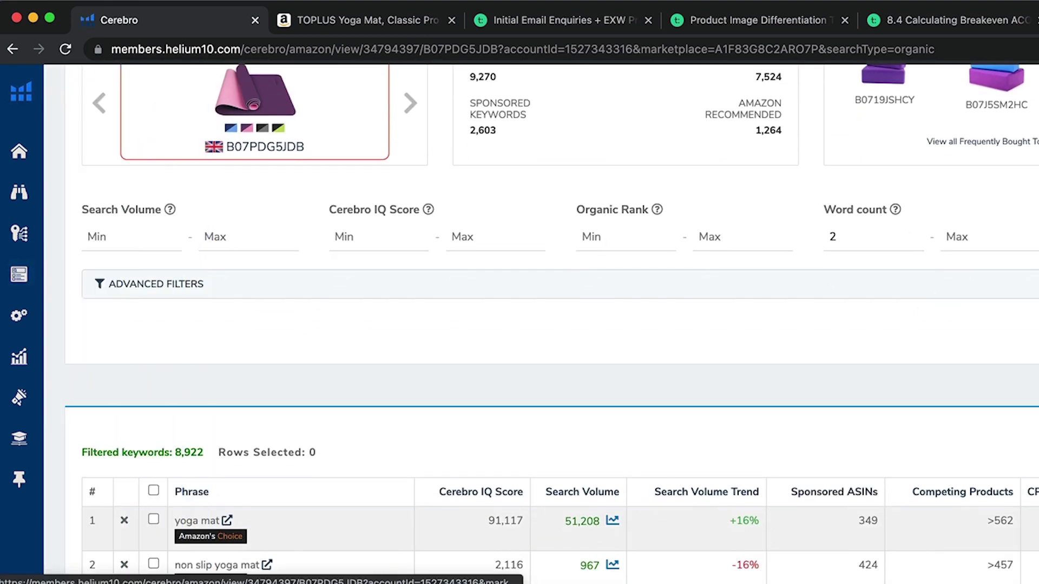
pyautogui.scroll(-5, 552, 323)
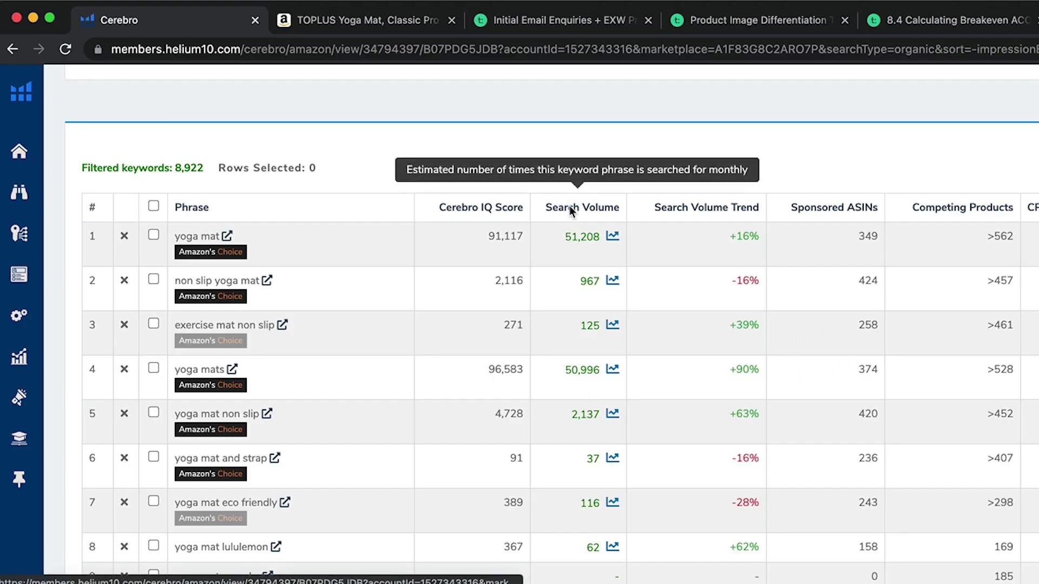
pyautogui.click(572, 208)
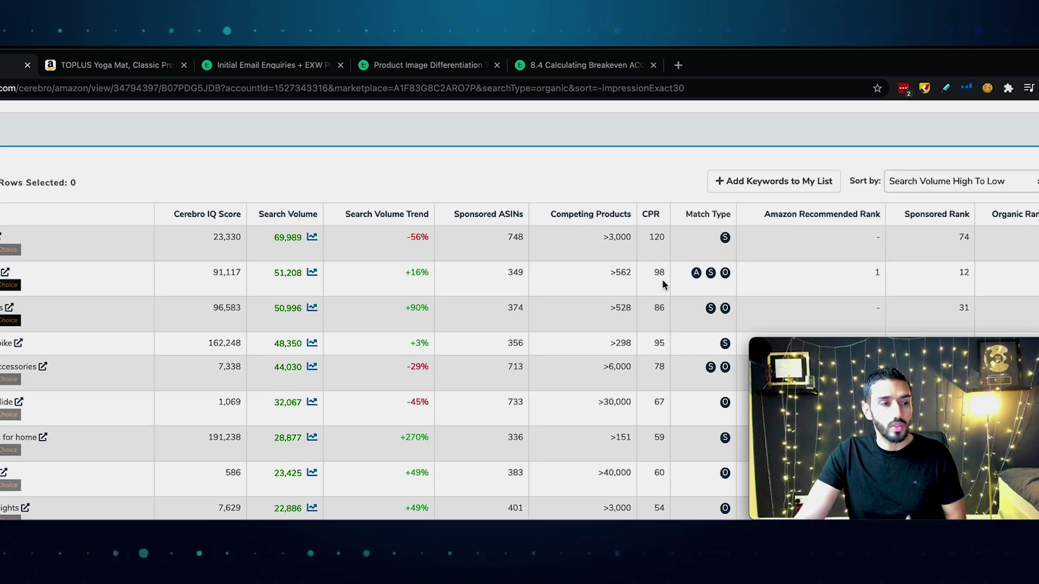
pyautogui.moveTo(8, 249)
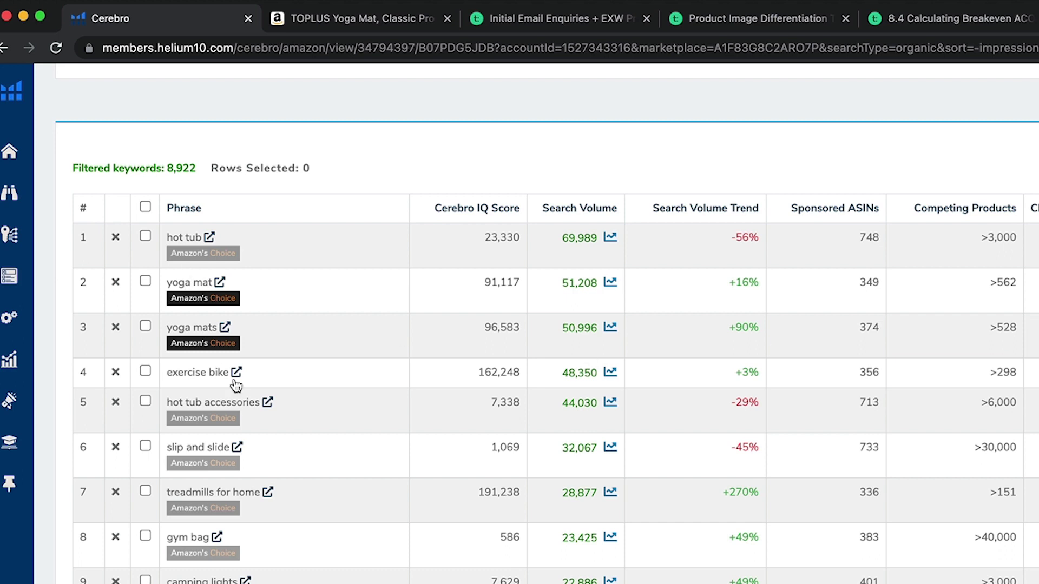
# Set the Cerebro word count minimum to 1 and organic rank maximum to 10.
pyautogui.scroll(-1, 319, 355)
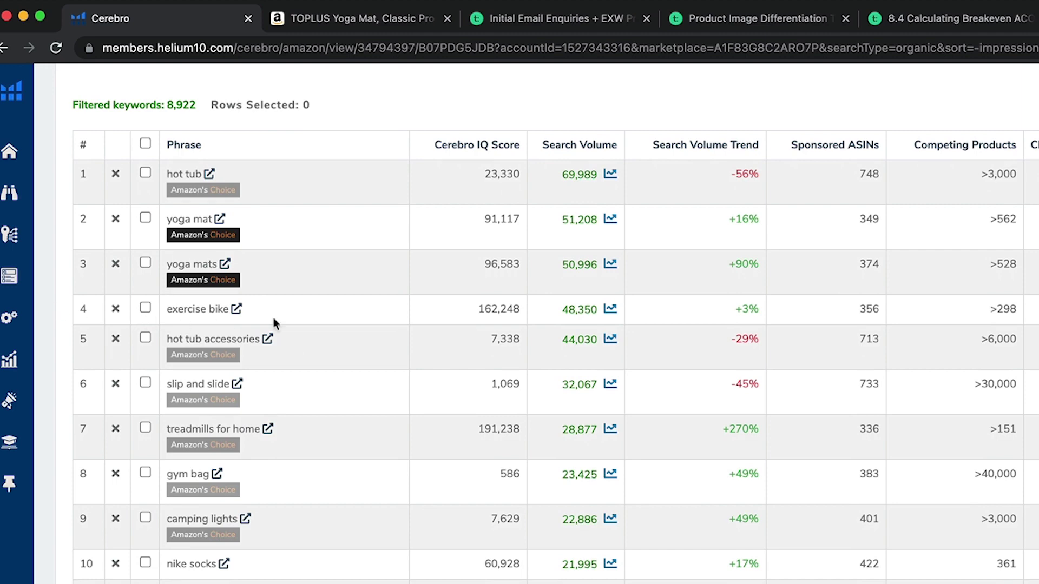
pyautogui.scroll(4, 699, 316)
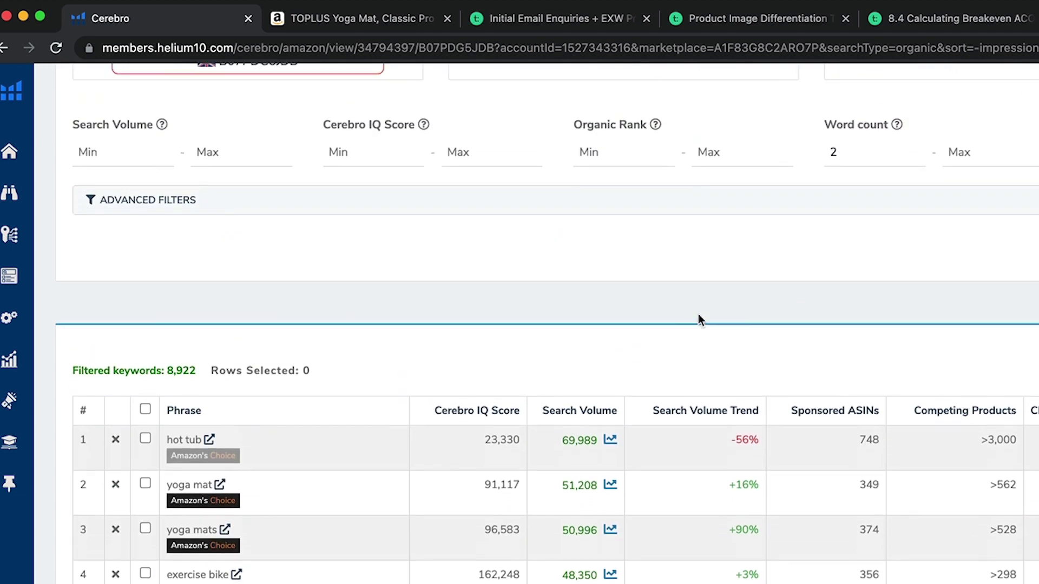
pyautogui.scroll(3, 698, 320)
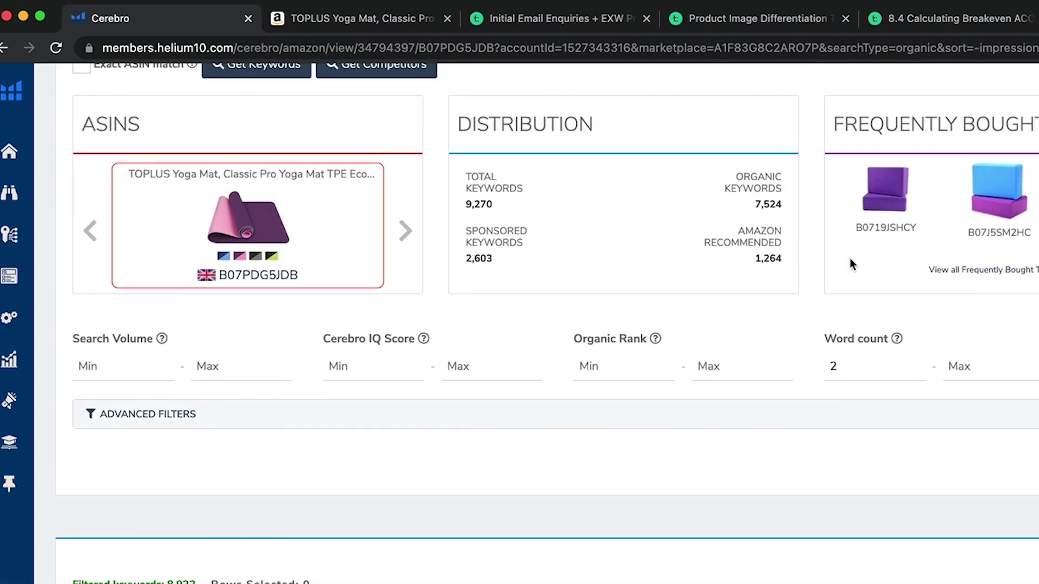
pyautogui.scroll(1, 850, 258)
pyautogui.scroll(-2, 933, 356)
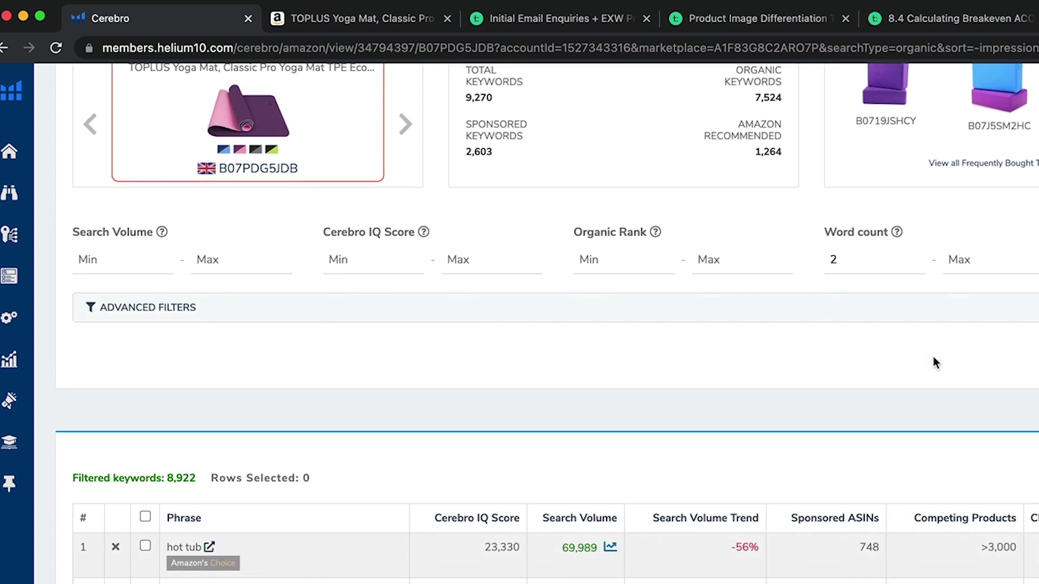
pyautogui.click(832, 260)
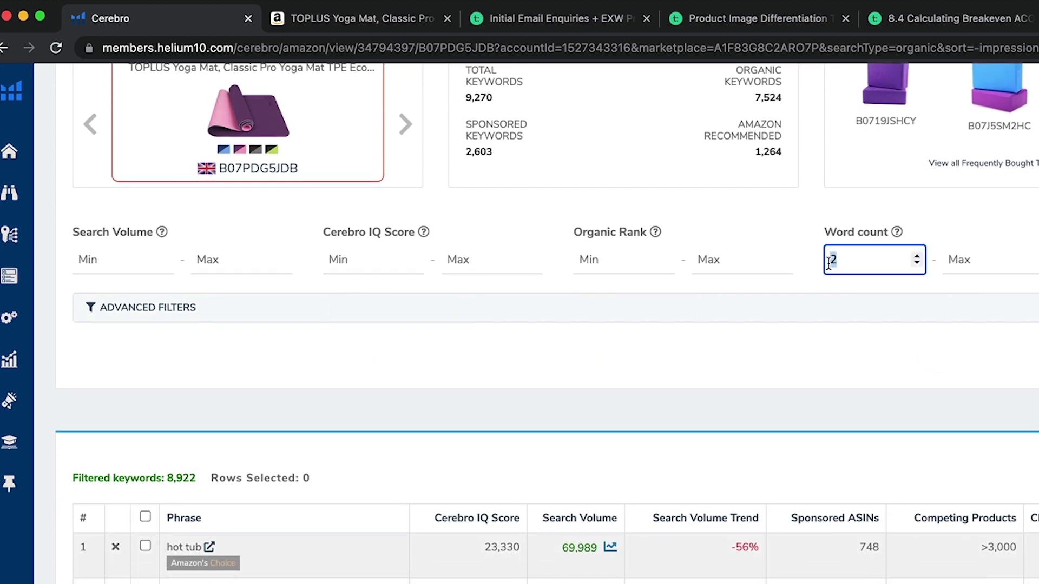
pyautogui.write('1')
pyautogui.click(839, 211)
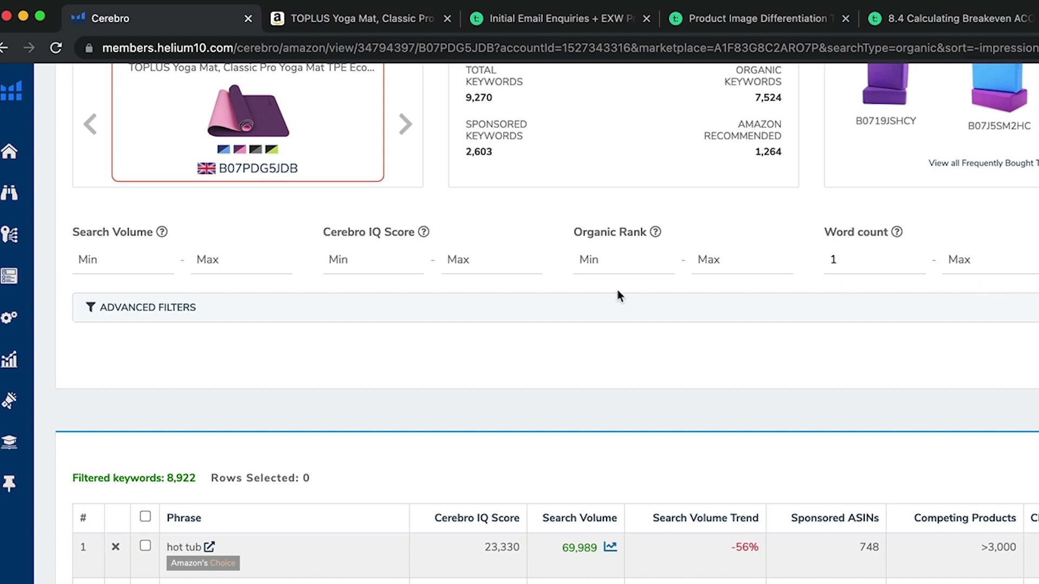
pyautogui.click(752, 266)
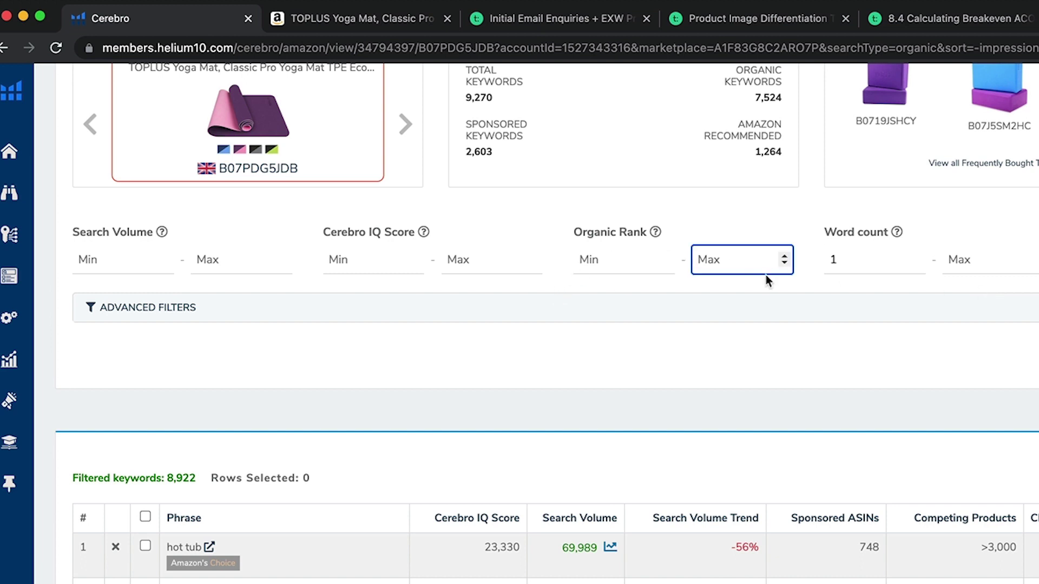
pyautogui.write('10')
# Restrict the match type to Organic only and apply the filters.
pyautogui.scroll(-2, 791, 369)
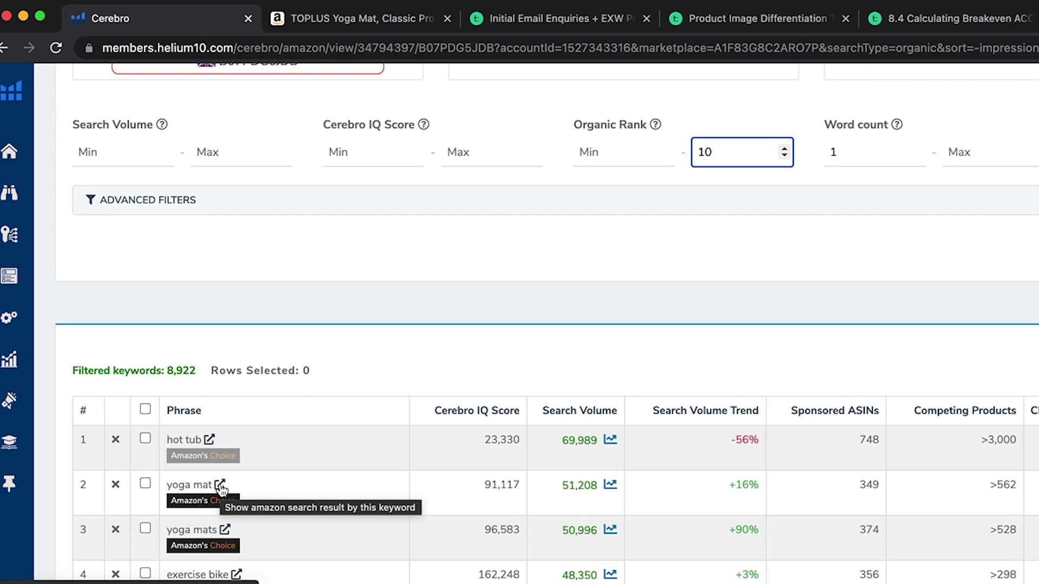
pyautogui.scroll(-10, 637, 345)
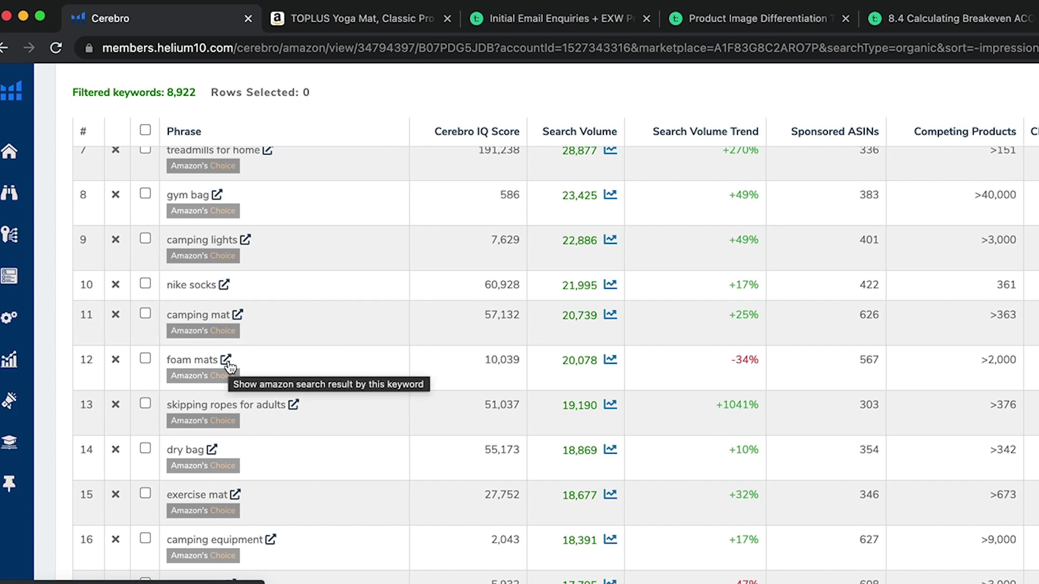
pyautogui.scroll(10, 765, 304)
pyautogui.scroll(-4, 833, 362)
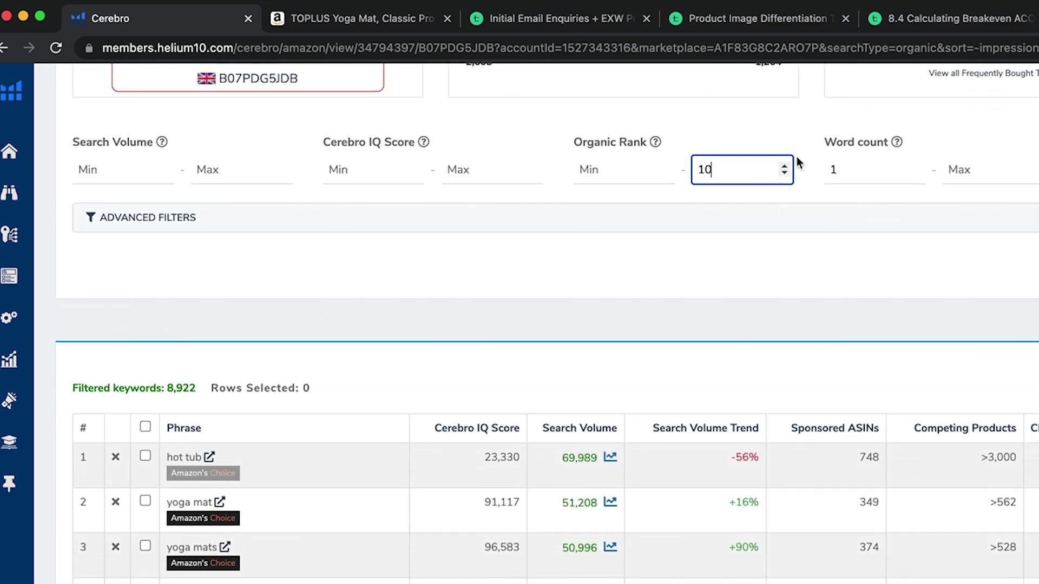
pyautogui.scroll(-1, 947, 274)
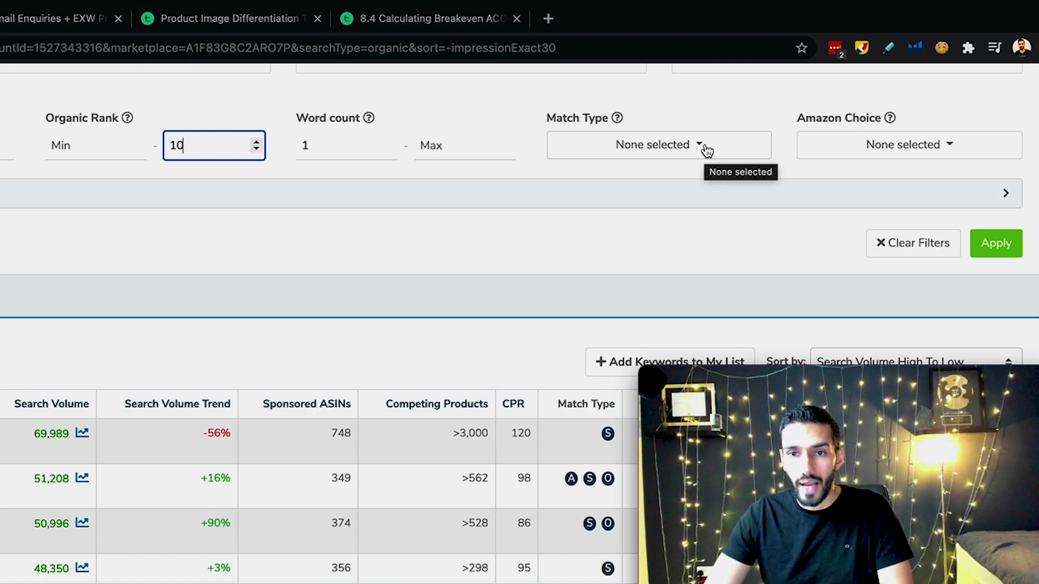
pyautogui.click(706, 150)
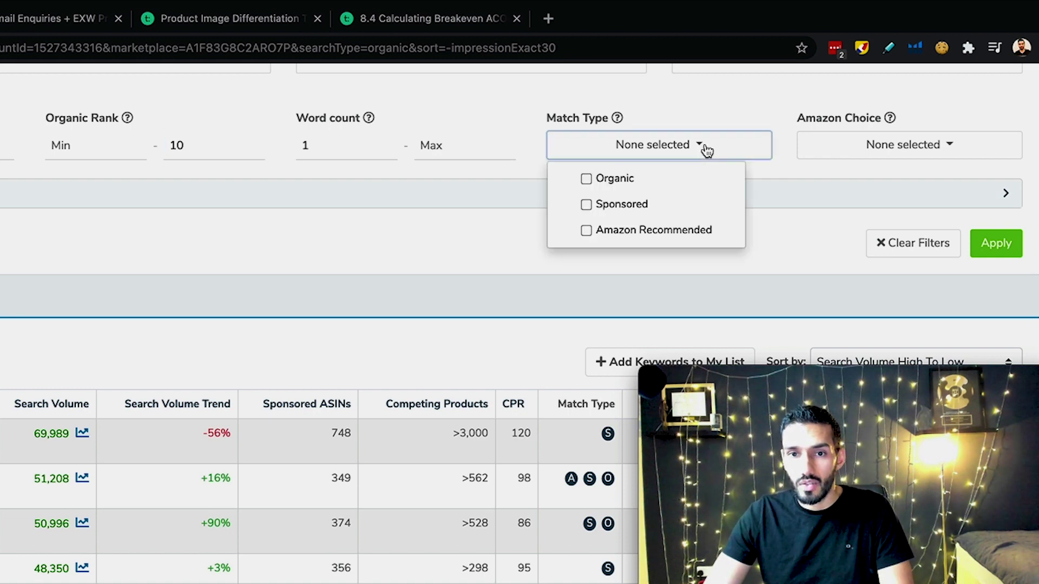
pyautogui.click(585, 178)
pyautogui.click(601, 265)
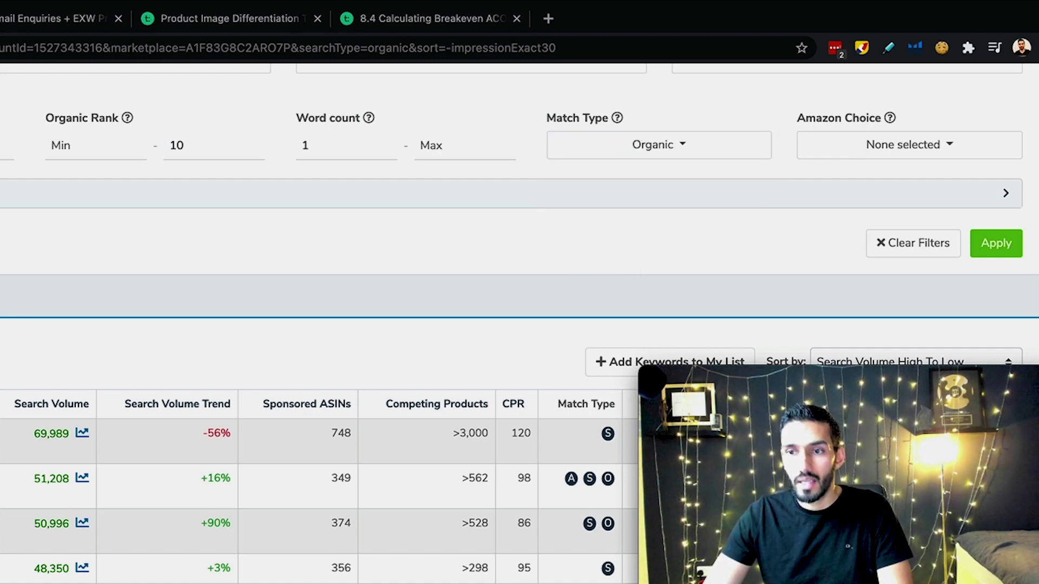
pyautogui.click(996, 243)
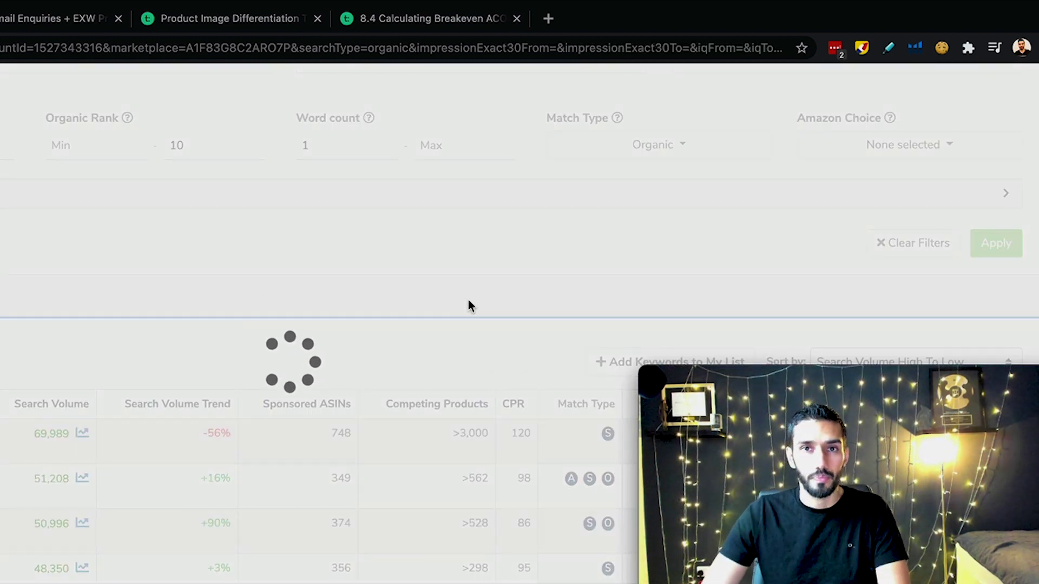
# Scroll through the 417 filtered Cerebro keywords, topped by 'yoga mat'.
pyautogui.scroll(-2, 478, 296)
pyautogui.scroll(-1, 1009, 303)
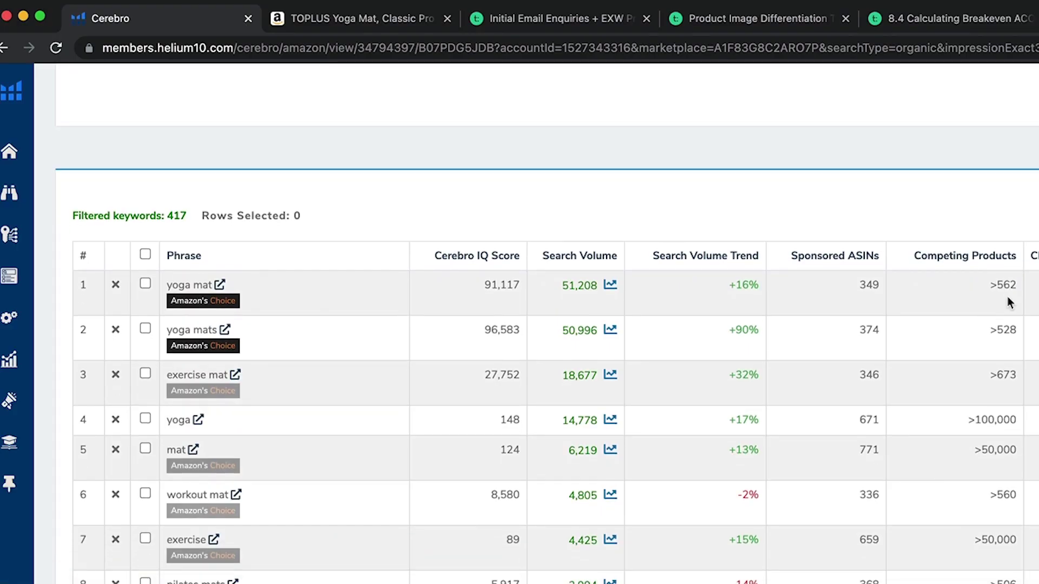
pyautogui.scroll(-1, 1007, 302)
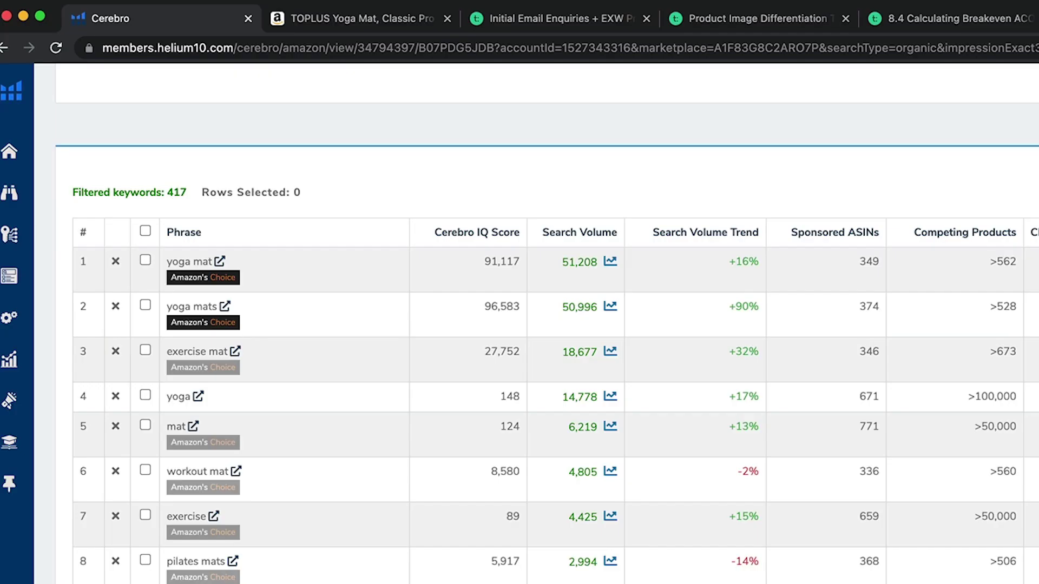
pyautogui.scroll(-2, 548, 326)
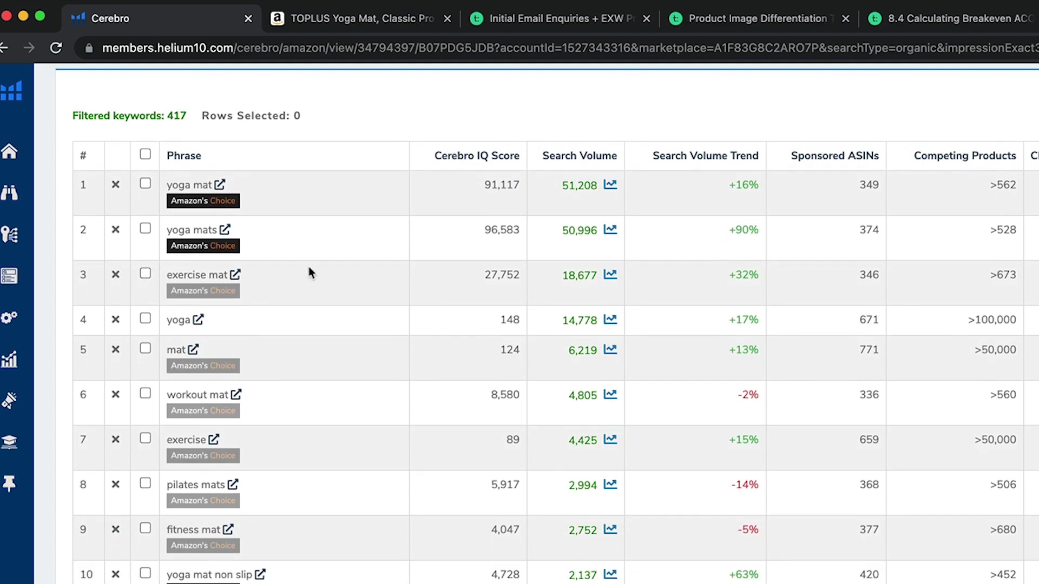
pyautogui.scroll(-1, 190, 297)
pyautogui.scroll(-2, 216, 345)
pyautogui.scroll(-1, 282, 303)
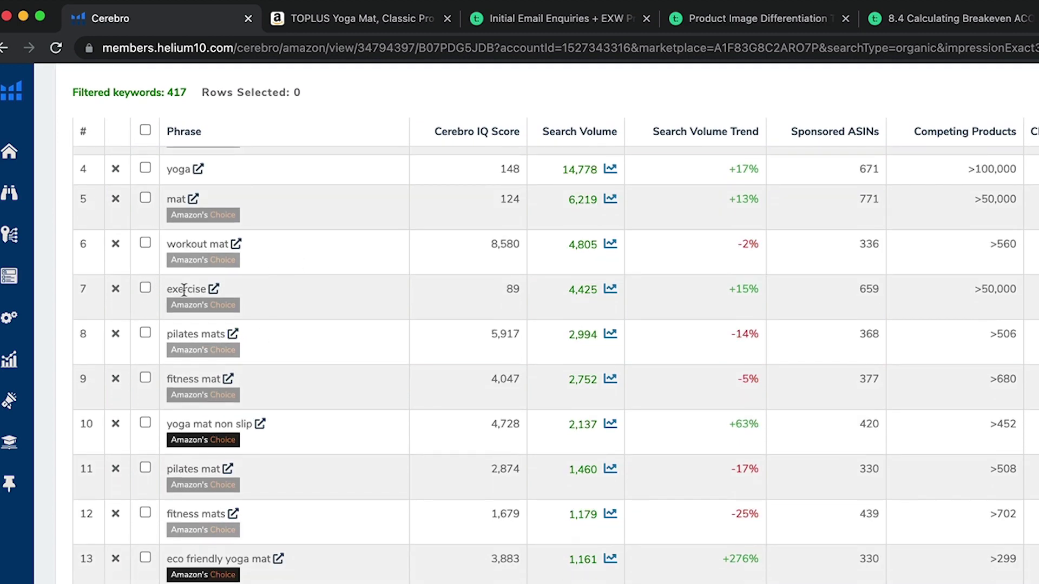
pyautogui.scroll(-2, 468, 282)
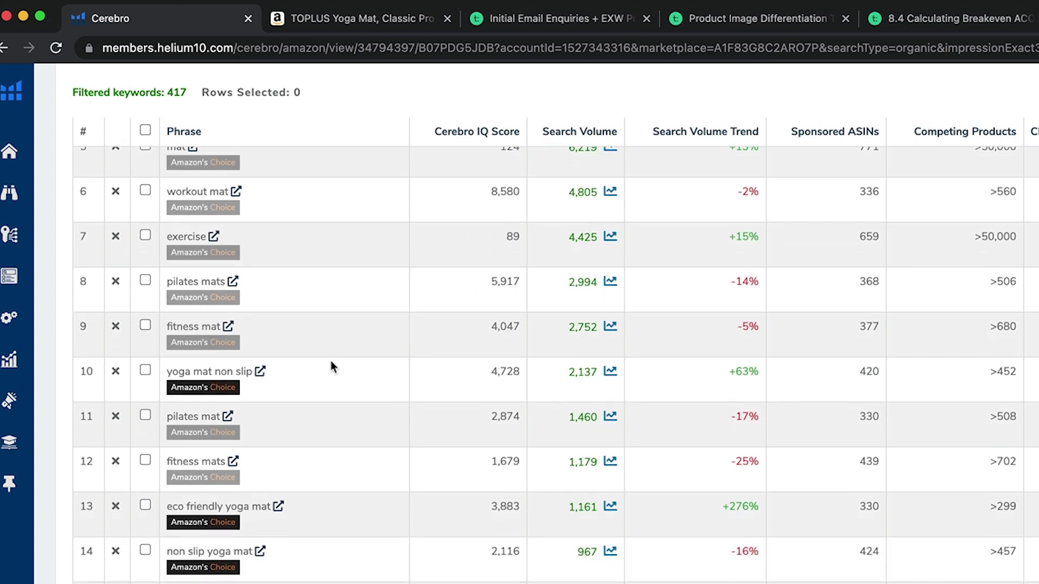
pyautogui.scroll(-3, 330, 366)
pyautogui.scroll(7, 657, 362)
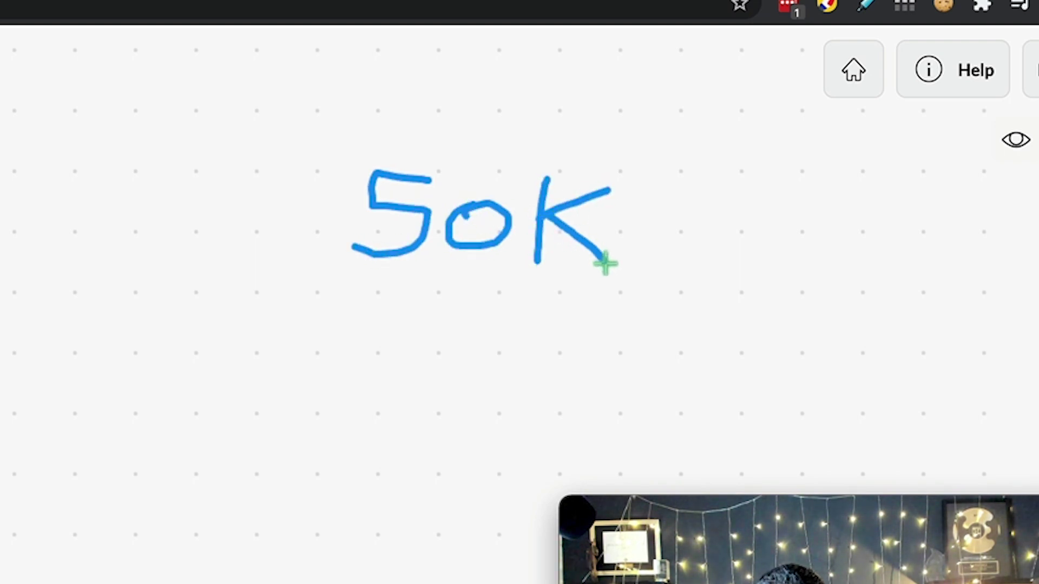
pyautogui.moveTo(905, 192); pyautogui.dragTo(866, 250)
pyautogui.moveTo(909, 221)
pyautogui.mouseDown()
pyautogui.moveTo(932, 206)
pyautogui.moveTo(957, 245)
pyautogui.moveTo(986, 205)
pyautogui.moveTo(996, 242)
pyautogui.mouseUp()
pyautogui.moveTo(914, 258); pyautogui.dragTo(1018, 259)
pyautogui.moveTo(749, 262); pyautogui.dragTo(845, 259)
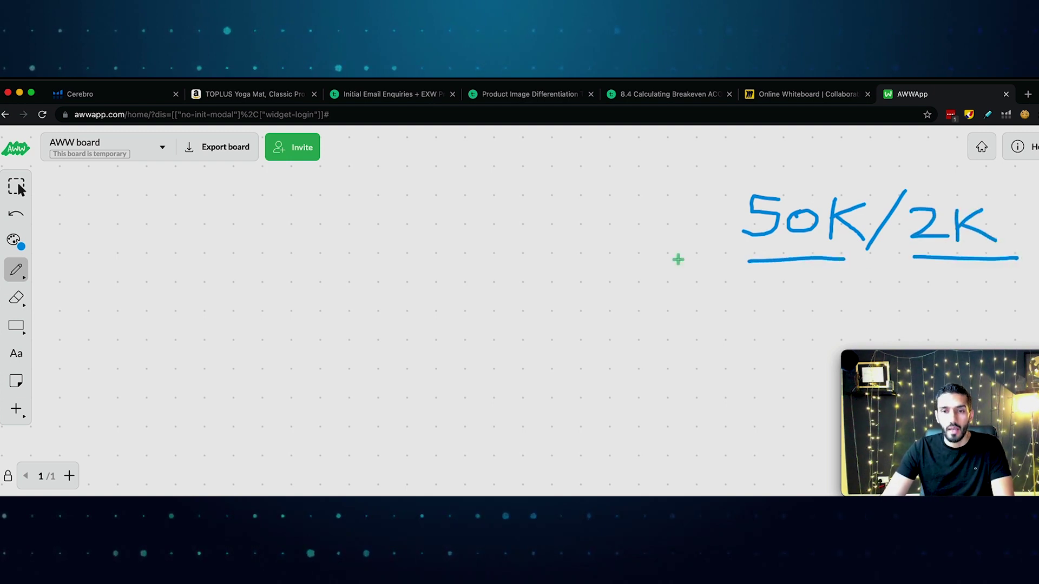
# Handwrite a boxed 'YM' with '50K' beside it, undoing a circle drawn around 50K/2K.
pyautogui.moveTo(141, 212)
pyautogui.mouseDown()
pyautogui.moveTo(156, 234)
pyautogui.moveTo(149, 256)
pyautogui.mouseUp()
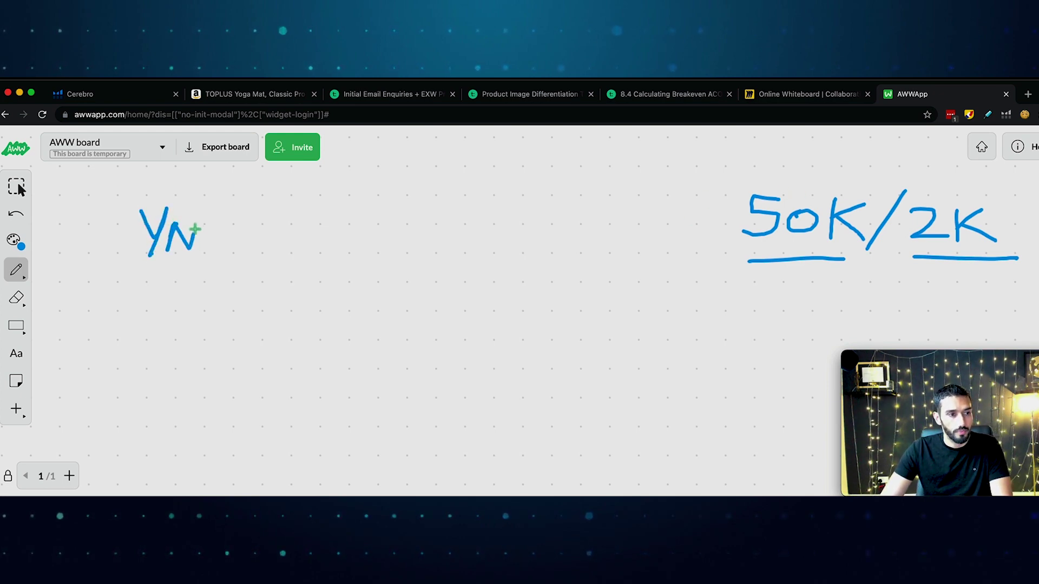
pyautogui.moveTo(196, 227); pyautogui.dragTo(217, 254)
pyautogui.moveTo(130, 204)
pyautogui.mouseDown()
pyautogui.moveTo(195, 204)
pyautogui.moveTo(248, 261)
pyautogui.moveTo(131, 226)
pyautogui.moveTo(130, 205)
pyautogui.mouseUp()
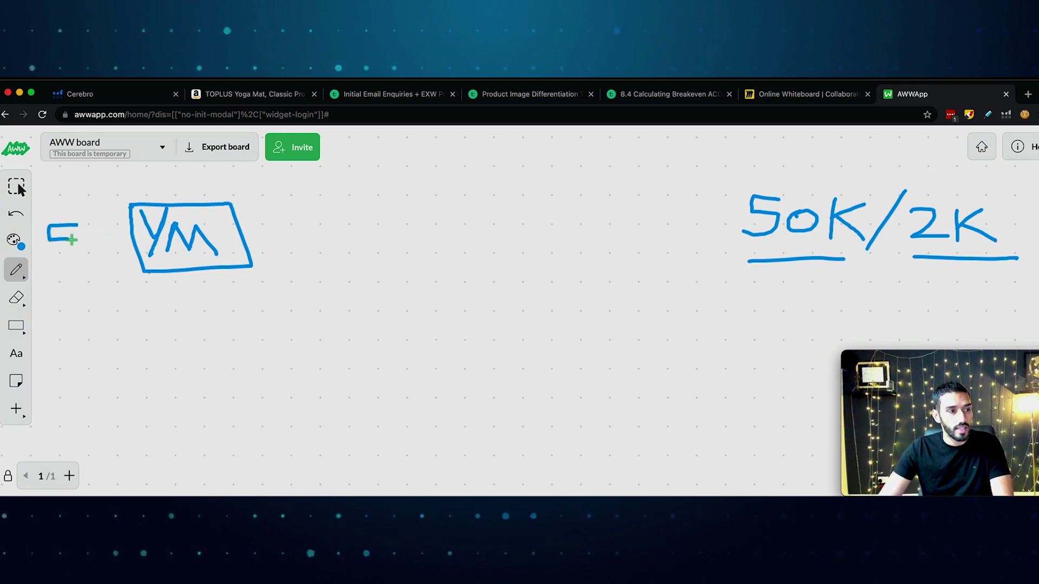
pyautogui.moveTo(71, 242)
pyautogui.mouseDown()
pyautogui.moveTo(47, 261)
pyautogui.moveTo(99, 241)
pyautogui.moveTo(126, 261)
pyautogui.mouseUp()
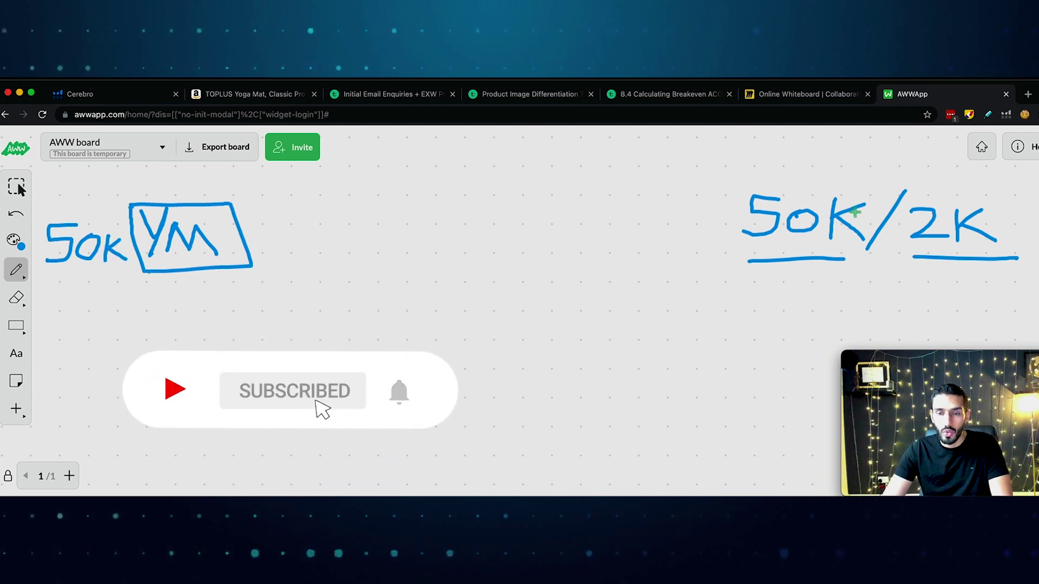
pyautogui.moveTo(748, 157)
pyautogui.mouseDown()
pyautogui.moveTo(981, 191)
pyautogui.moveTo(959, 290)
pyautogui.moveTo(679, 323)
pyautogui.moveTo(658, 193)
pyautogui.moveTo(764, 163)
pyautogui.mouseUp()
pyautogui.hotkey('ctrl', 'z')
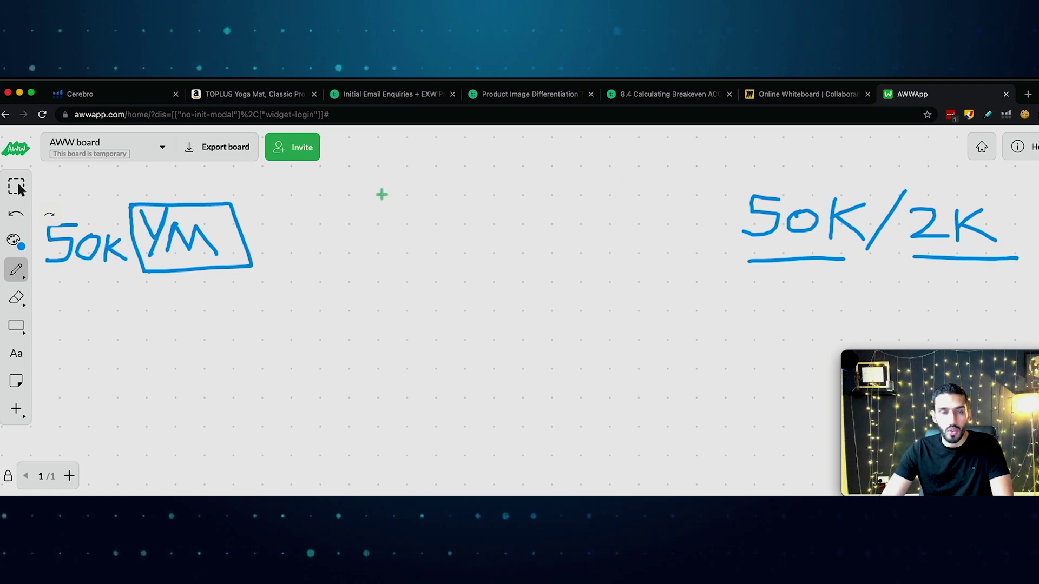
# Draw a filled blue circle beside 50K/2K and mark a red quarter slice on it.
pyautogui.click(25, 336)
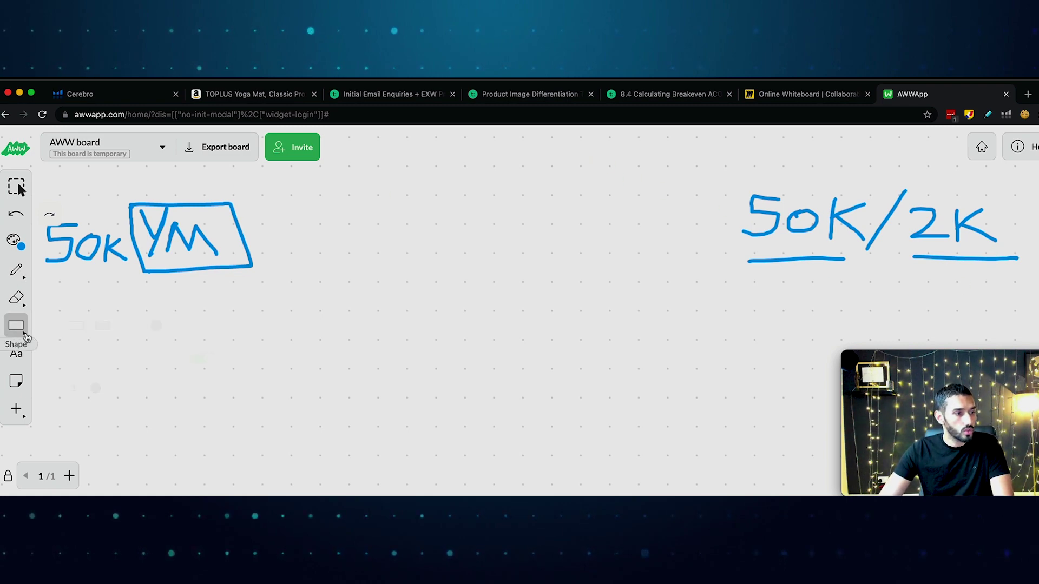
pyautogui.click(154, 325)
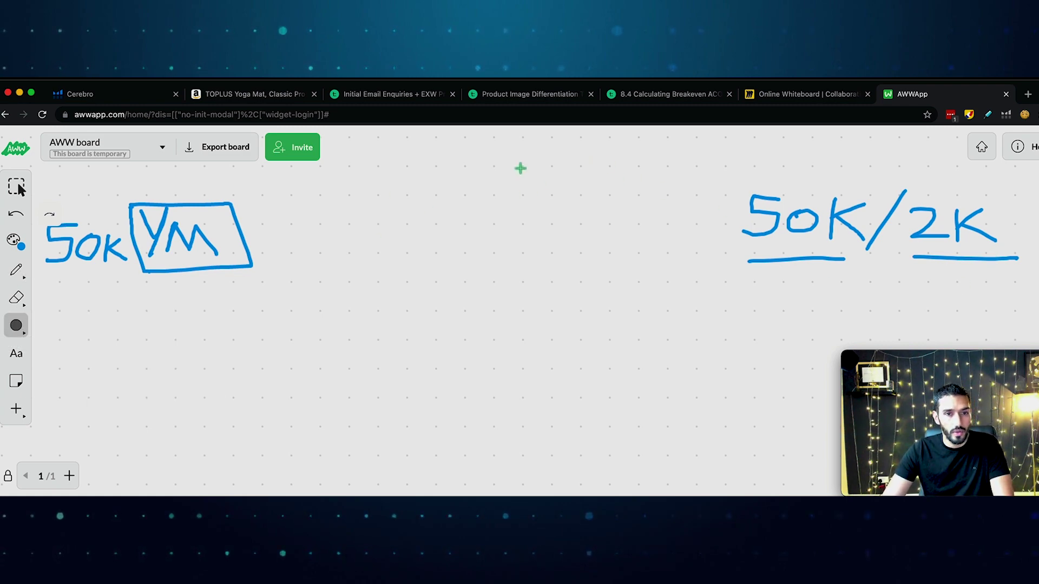
pyautogui.moveTo(689, 323); pyautogui.dragTo(704, 339)
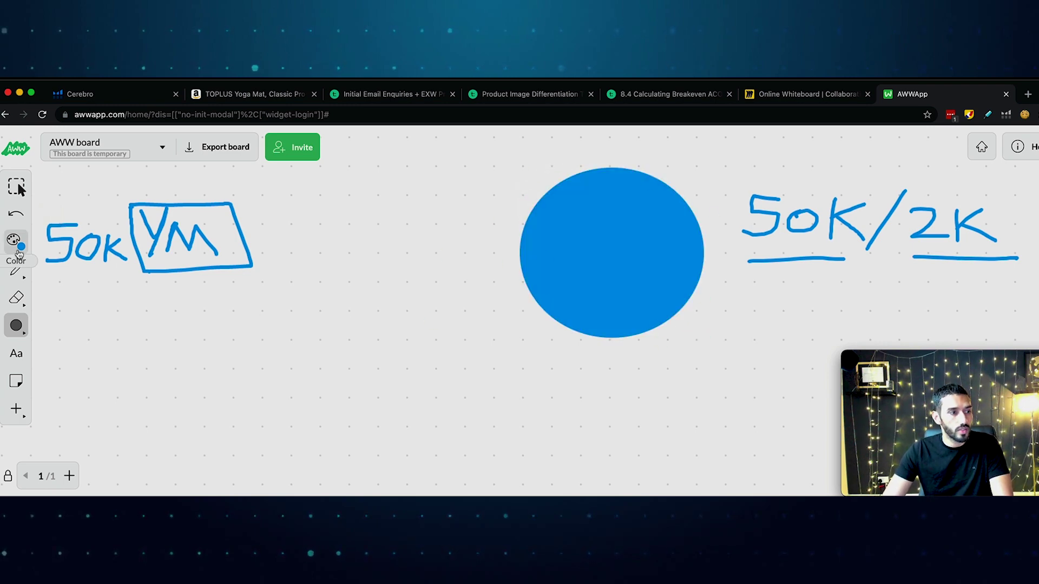
pyautogui.click(22, 273)
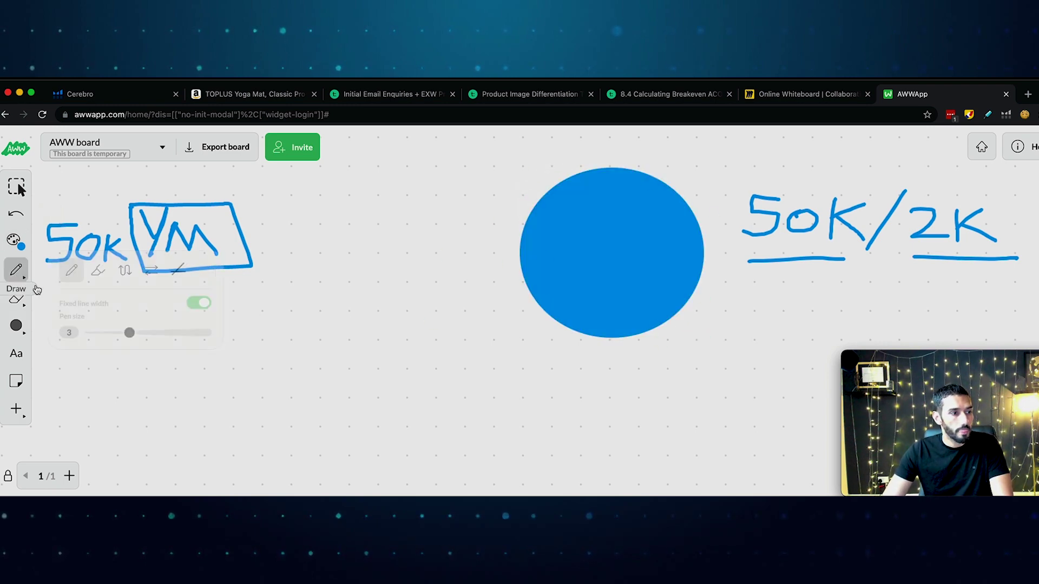
pyautogui.click(15, 241)
pyautogui.click(86, 243)
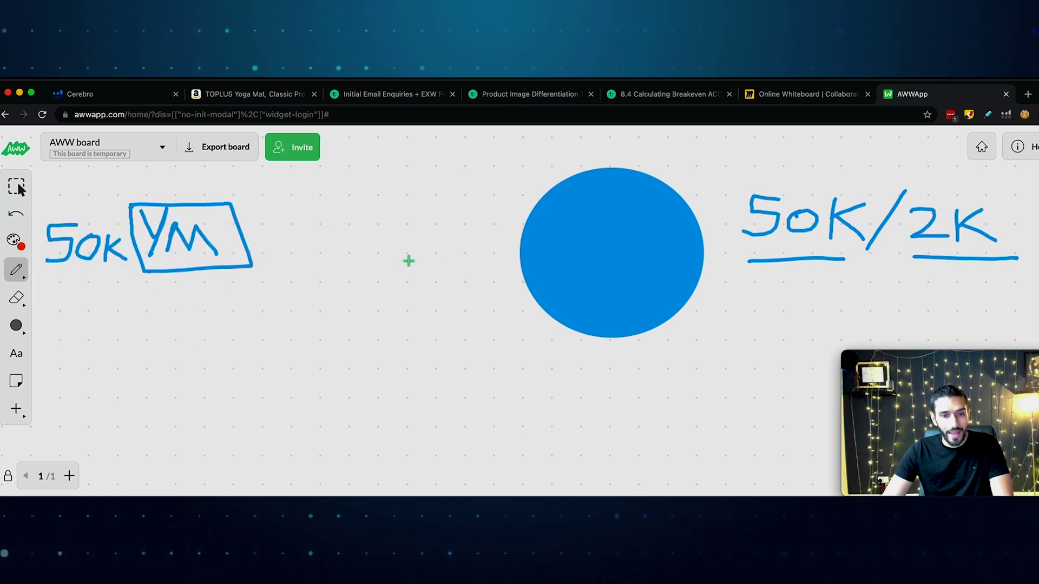
pyautogui.moveTo(520, 264)
pyautogui.mouseDown()
pyautogui.moveTo(594, 263)
pyautogui.moveTo(612, 334)
pyautogui.mouseUp()
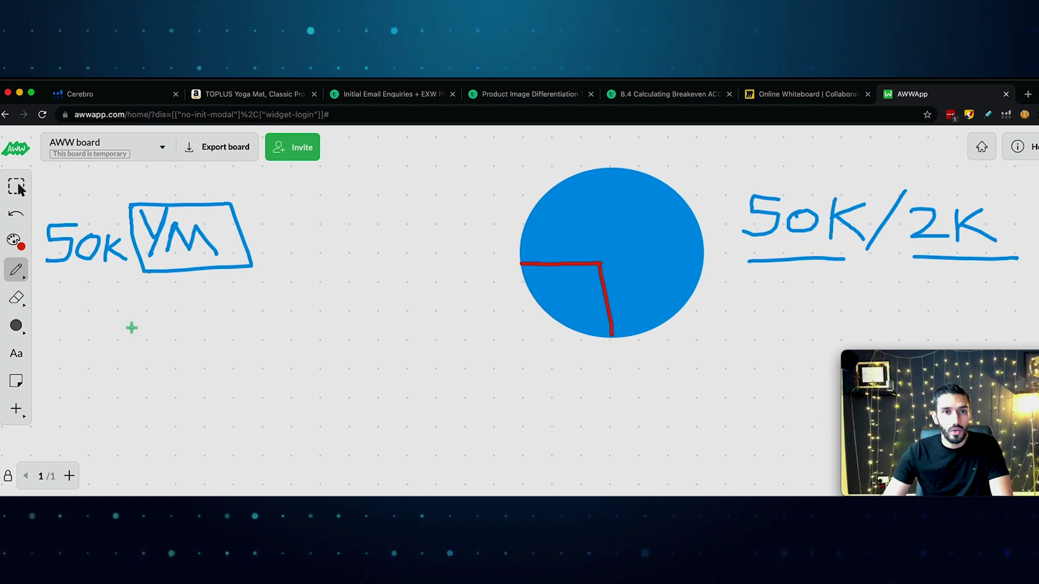
pyautogui.click(101, 97)
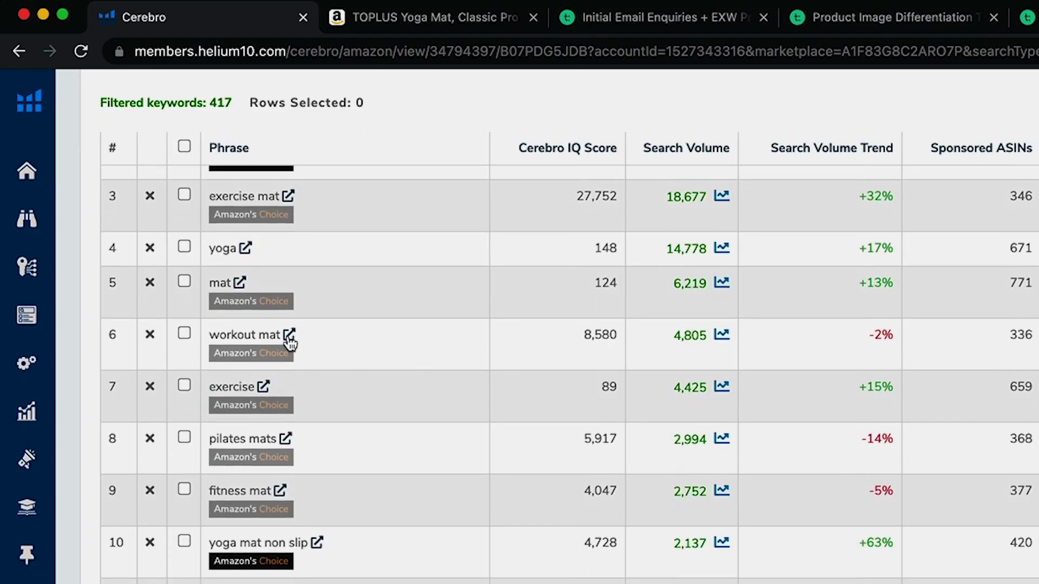
# Open Amazon.co.uk results for 'workout mat' from Cerebro and browse the listed exercise mats.
pyautogui.click(289, 337)
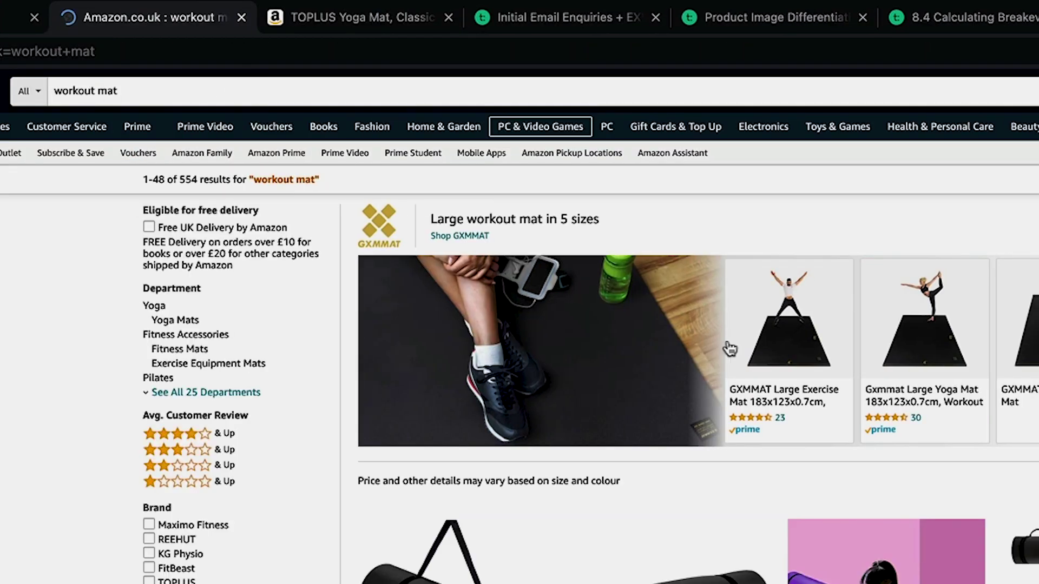
pyautogui.scroll(-15, 745, 377)
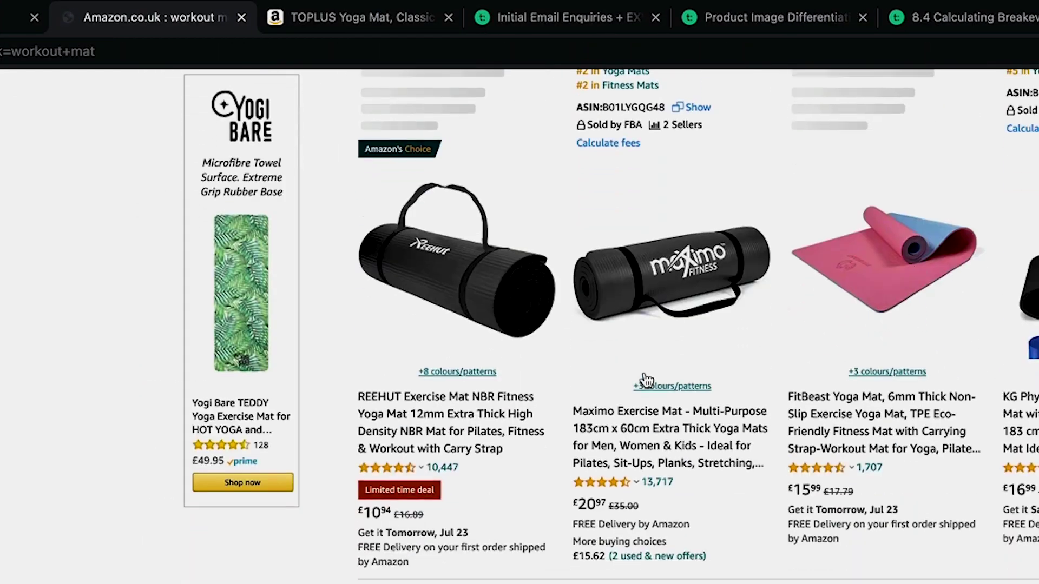
pyautogui.scroll(-9, 651, 373)
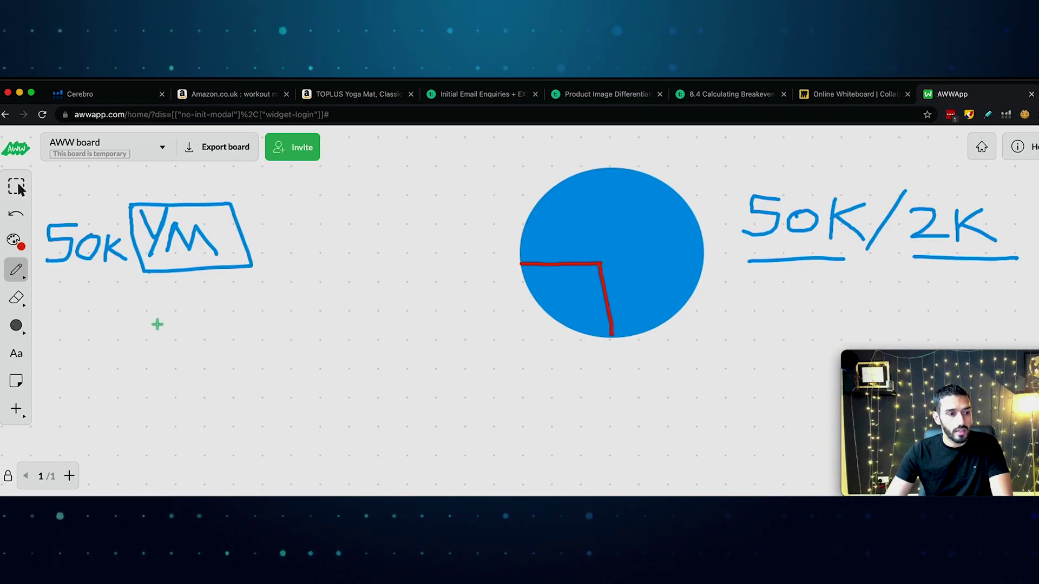
# Write a red 'WM' label below 50K YM linked to the pie, then return to the Cerebro keywords.
pyautogui.moveTo(156, 315)
pyautogui.mouseDown()
pyautogui.moveTo(170, 351)
pyautogui.moveTo(190, 315)
pyautogui.moveTo(227, 339)
pyautogui.moveTo(515, 221)
pyautogui.moveTo(577, 215)
pyautogui.moveTo(605, 242)
pyautogui.moveTo(601, 265)
pyautogui.mouseUp()
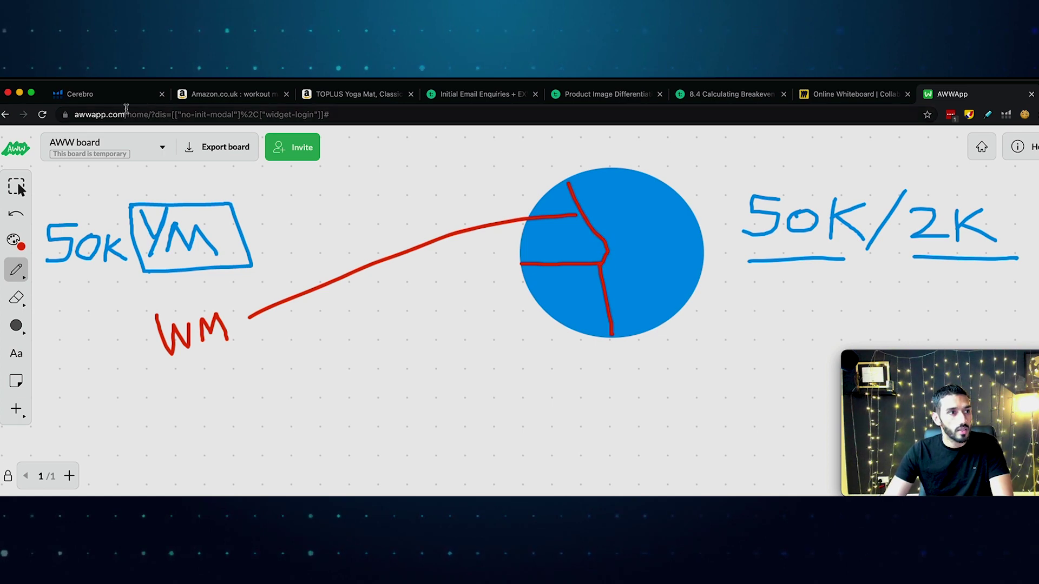
pyautogui.click(80, 94)
pyautogui.scroll(-5, 295, 383)
pyautogui.scroll(-5, 182, 293)
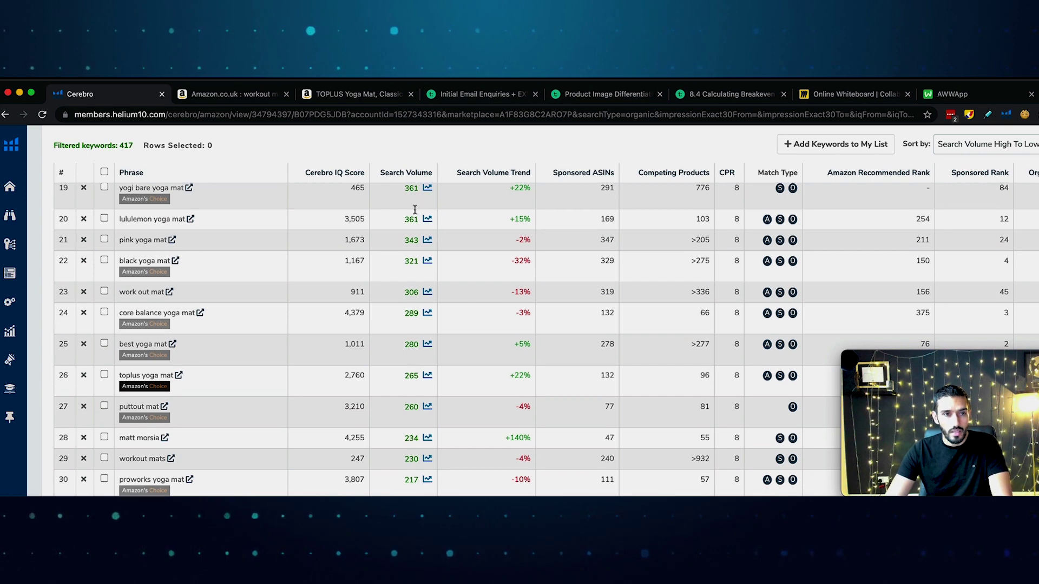
# Scroll the Cerebro keyword table, then go back to the whiteboard pie sketch.
pyautogui.scroll(-2, 340, 408)
pyautogui.scroll(1, 302, 383)
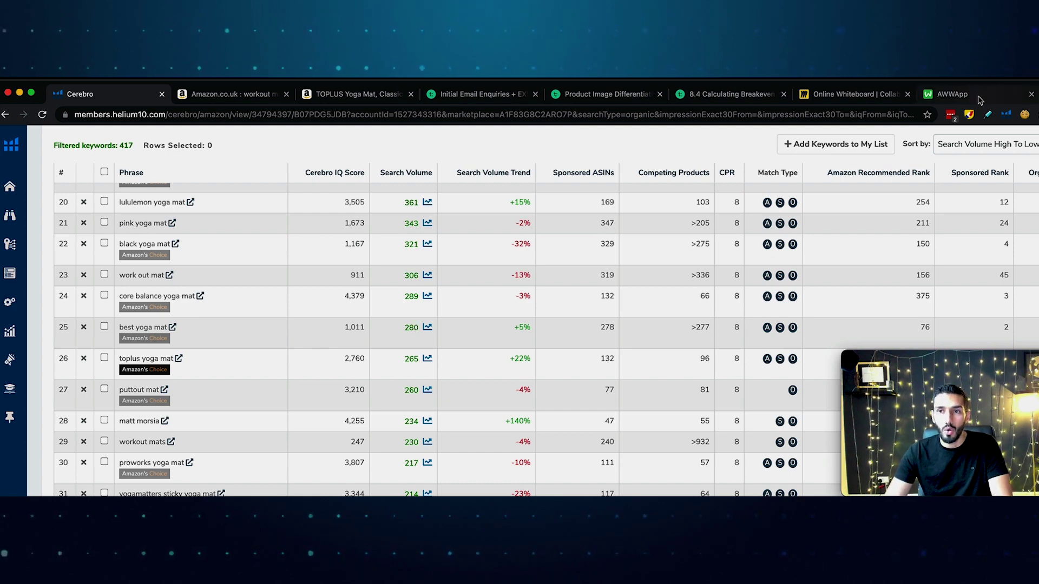
pyautogui.click(951, 94)
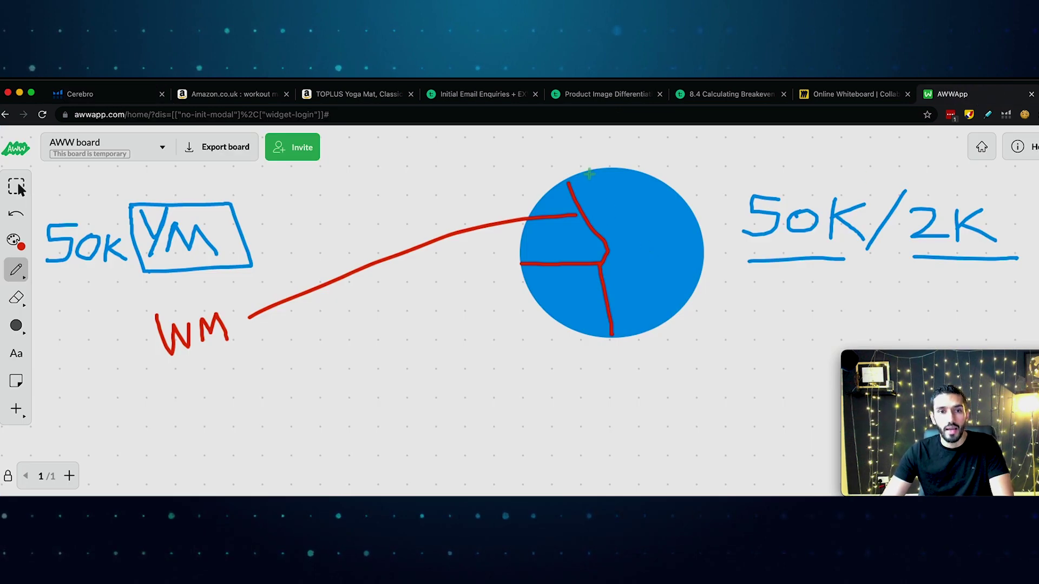
# Draw red slice lines across the pie, an arrow to '3/4', and a box around 50K/2K.
pyautogui.moveTo(592, 175); pyautogui.dragTo(607, 241)
pyautogui.moveTo(611, 175); pyautogui.dragTo(606, 232)
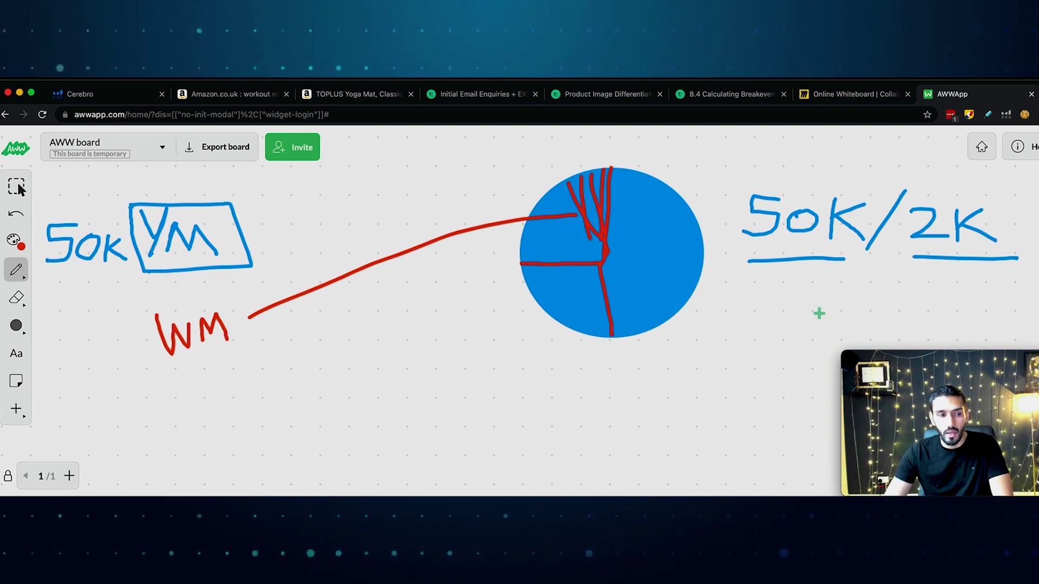
pyautogui.moveTo(602, 263); pyautogui.dragTo(712, 280)
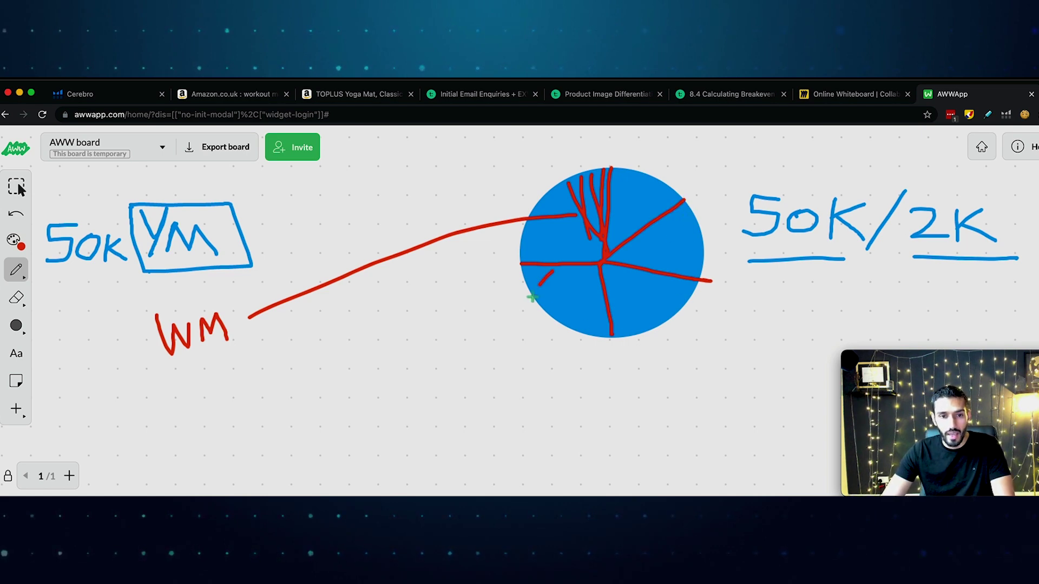
pyautogui.moveTo(533, 298)
pyautogui.mouseDown()
pyautogui.moveTo(636, 273)
pyautogui.moveTo(685, 289)
pyautogui.moveTo(698, 258)
pyautogui.moveTo(673, 229)
pyautogui.moveTo(617, 309)
pyautogui.moveTo(563, 324)
pyautogui.moveTo(494, 371)
pyautogui.moveTo(525, 374)
pyautogui.moveTo(521, 411)
pyautogui.moveTo(485, 431)
pyautogui.mouseUp()
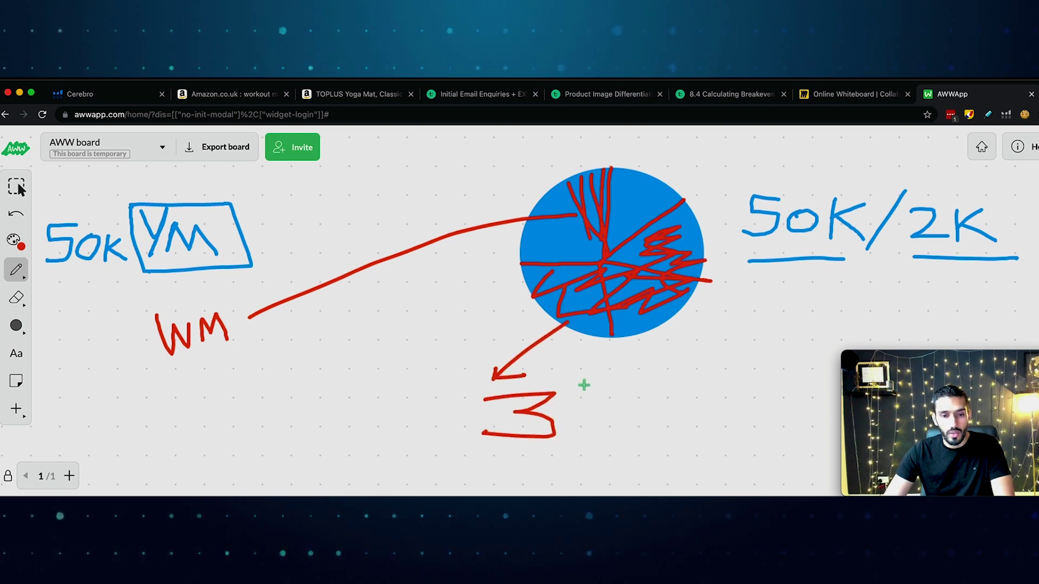
pyautogui.moveTo(585, 385)
pyautogui.mouseDown()
pyautogui.moveTo(564, 461)
pyautogui.moveTo(580, 420)
pyautogui.moveTo(652, 425)
pyautogui.moveTo(619, 449)
pyautogui.mouseUp()
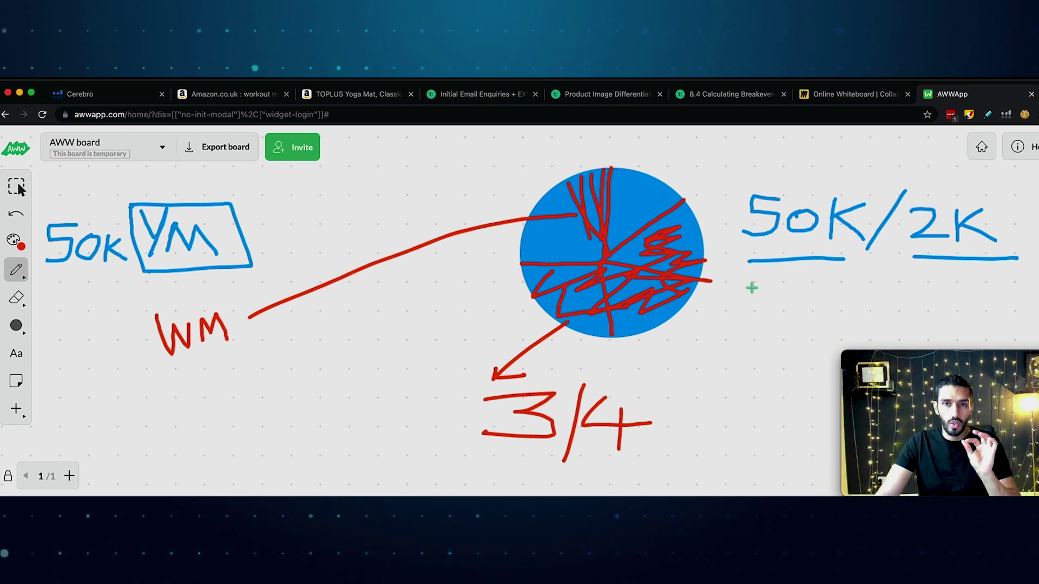
pyautogui.moveTo(739, 288)
pyautogui.mouseDown()
pyautogui.moveTo(1030, 295)
pyautogui.moveTo(1029, 188)
pyautogui.moveTo(746, 176)
pyautogui.moveTo(737, 291)
pyautogui.mouseUp()
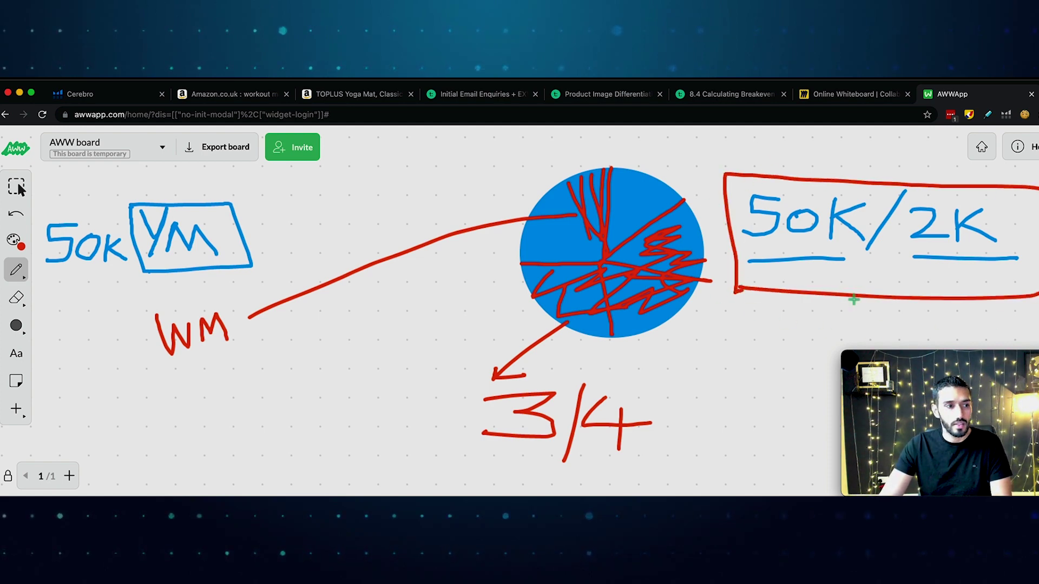
# Review the 417 filtered Cerebro keywords, led by yoga mat at 51,208 searches.
pyautogui.click(115, 98)
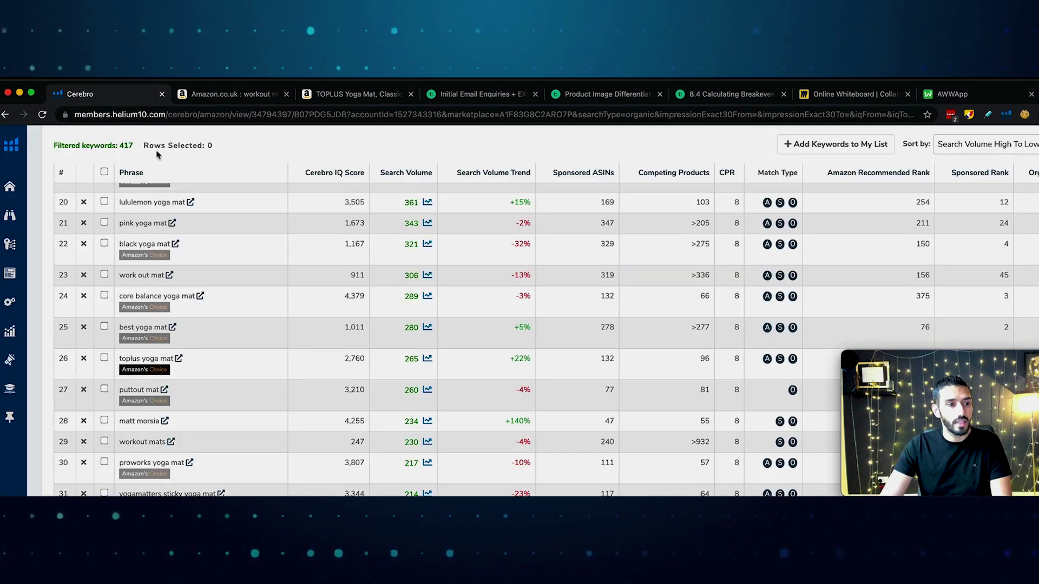
pyautogui.scroll(15, 170, 217)
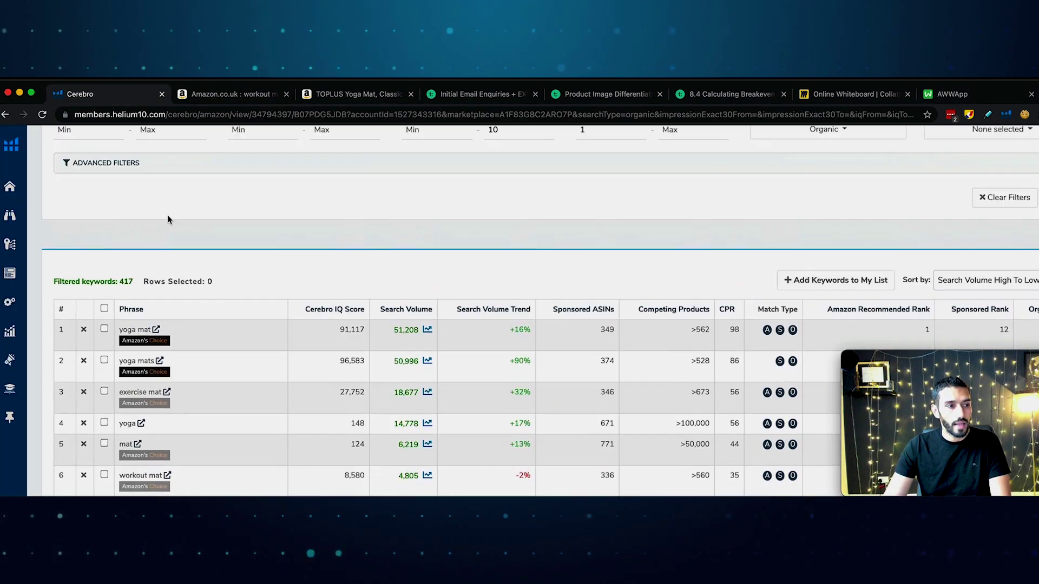
pyautogui.scroll(-3, 168, 216)
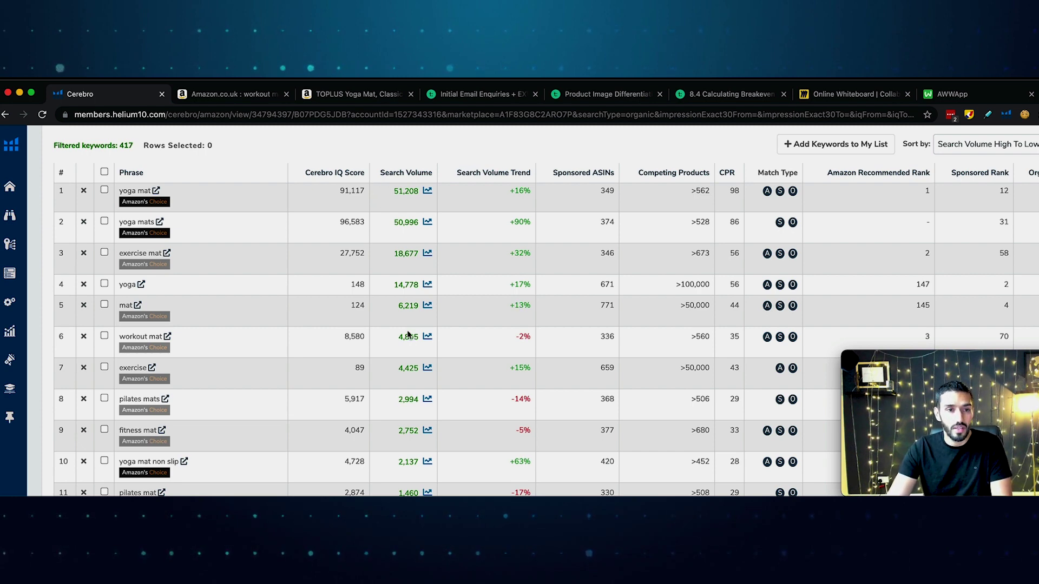
pyautogui.scroll(-5, 412, 328)
pyautogui.scroll(-7, 411, 328)
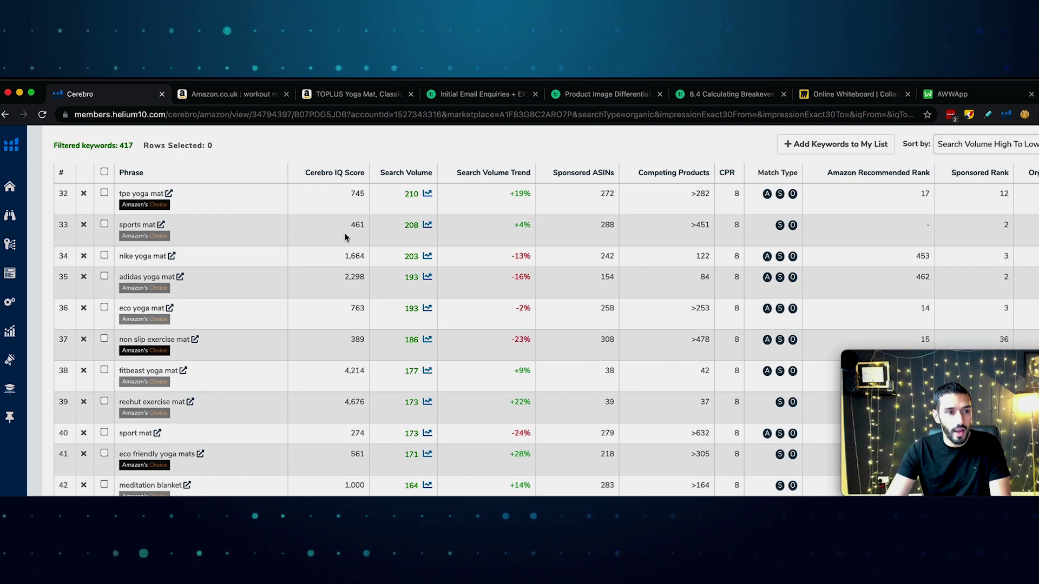
pyautogui.scroll(6, 344, 238)
pyautogui.scroll(8, 344, 238)
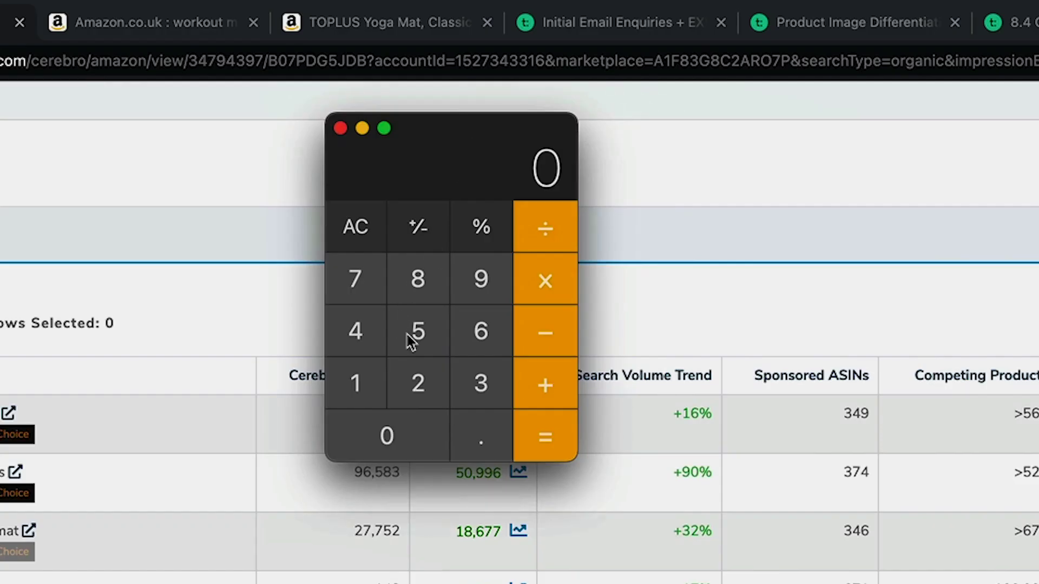
# Compute 50000 ÷ 208 (240.38) in Calculator, then close it.
pyautogui.click(412, 336)
pyautogui.click(395, 433)
pyautogui.doubleClick(395, 433)
pyautogui.click(403, 434)
pyautogui.click(553, 248)
pyautogui.click(406, 403)
pyautogui.click(407, 416)
pyautogui.click(422, 283)
pyautogui.click(546, 443)
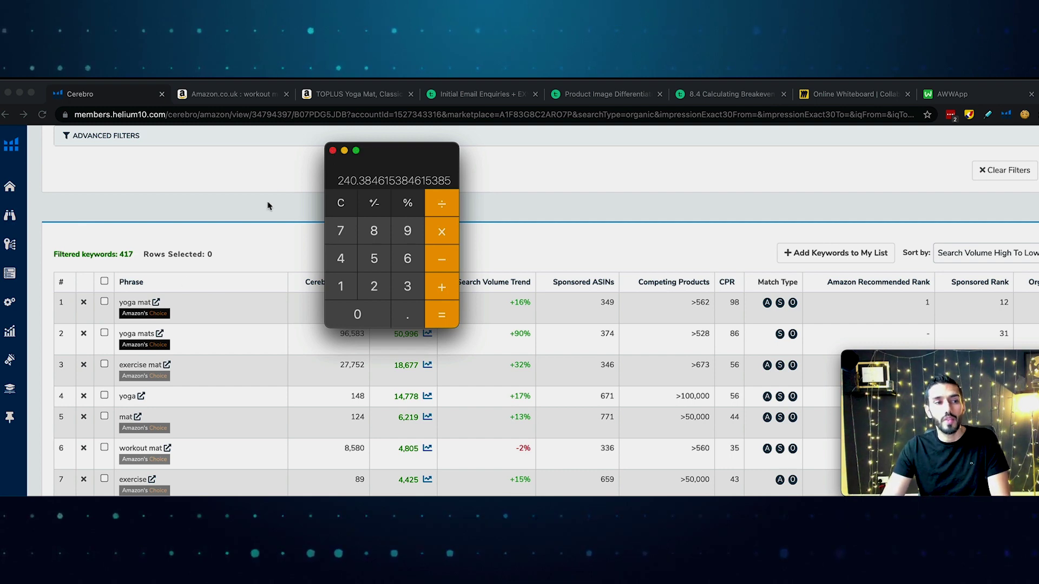
pyautogui.press('super+q')
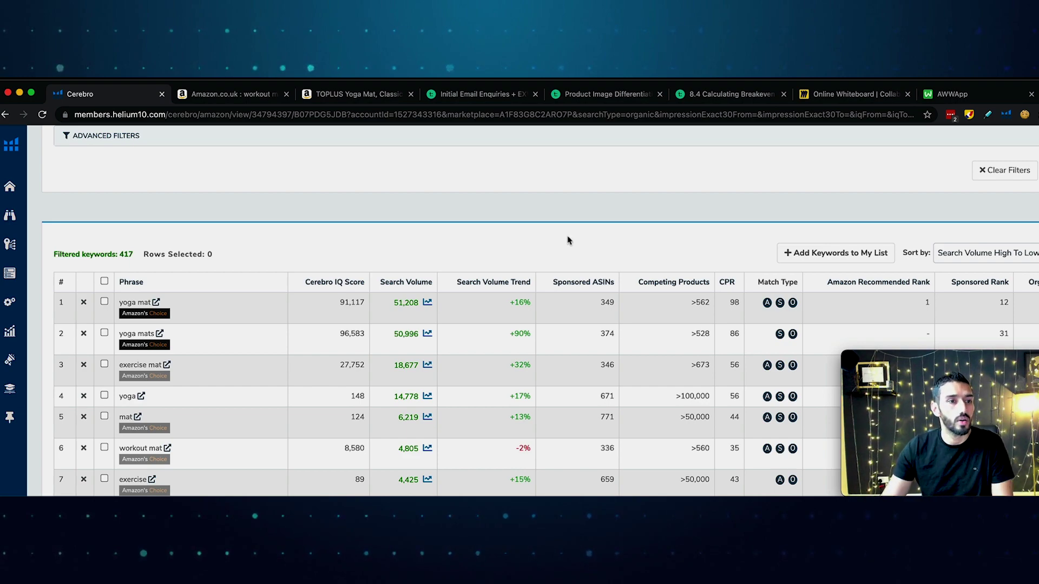
# Search Amazon.co.uk for 'yoga mat' and browse results like TOPLUS at £21.99 and FitBeast at £17.99.
pyautogui.click(270, 100)
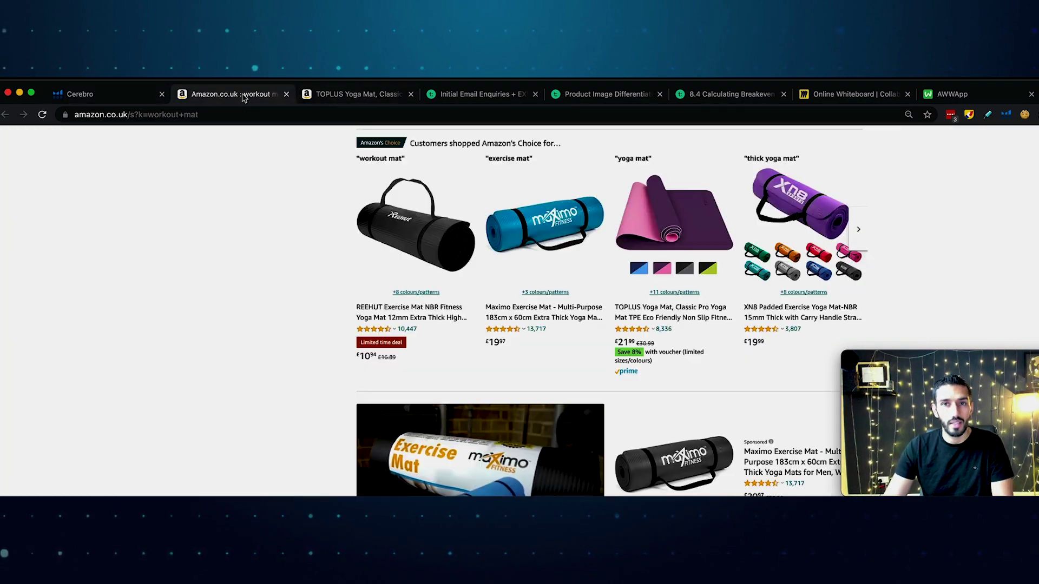
pyautogui.scroll(10, 246, 140)
pyautogui.tripleClick(247, 140)
pyautogui.write('yopga')
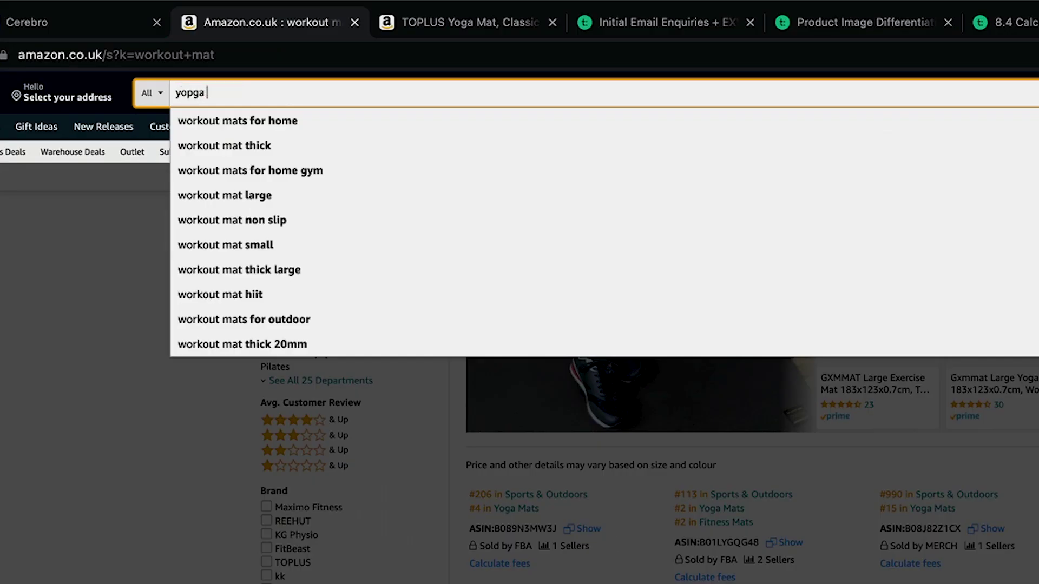
pyautogui.press('BackSpace')
pyautogui.press('BackSpace')
pyautogui.press('BackSpace')
pyautogui.press('BackSpace')
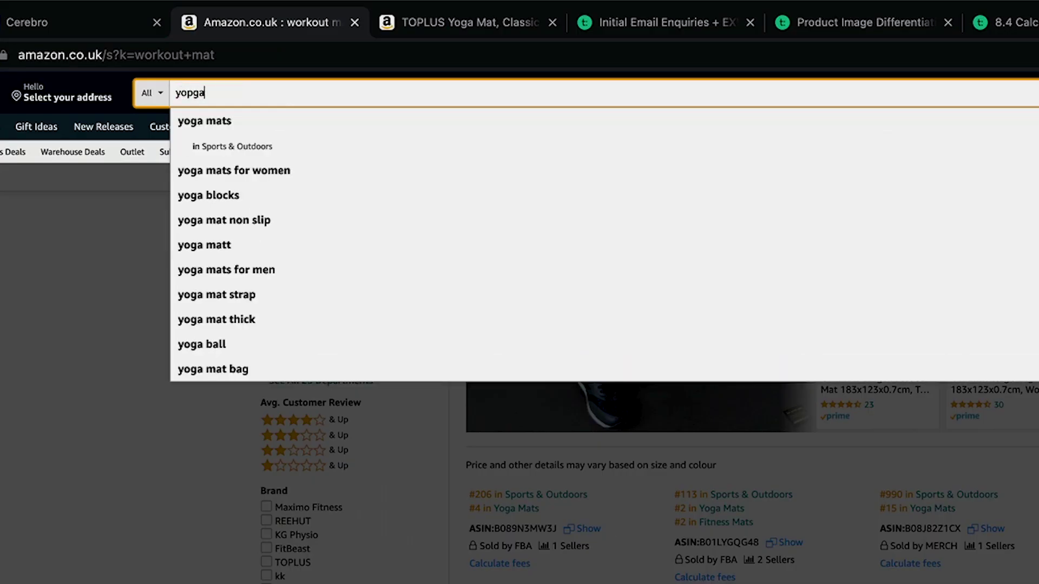
pyautogui.write('ga')
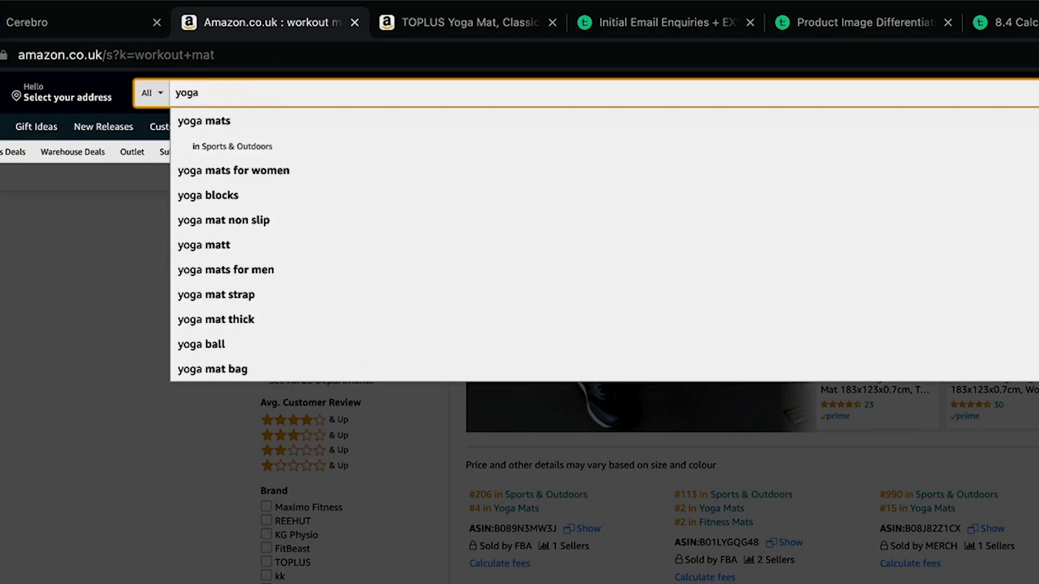
pyautogui.press('Return')
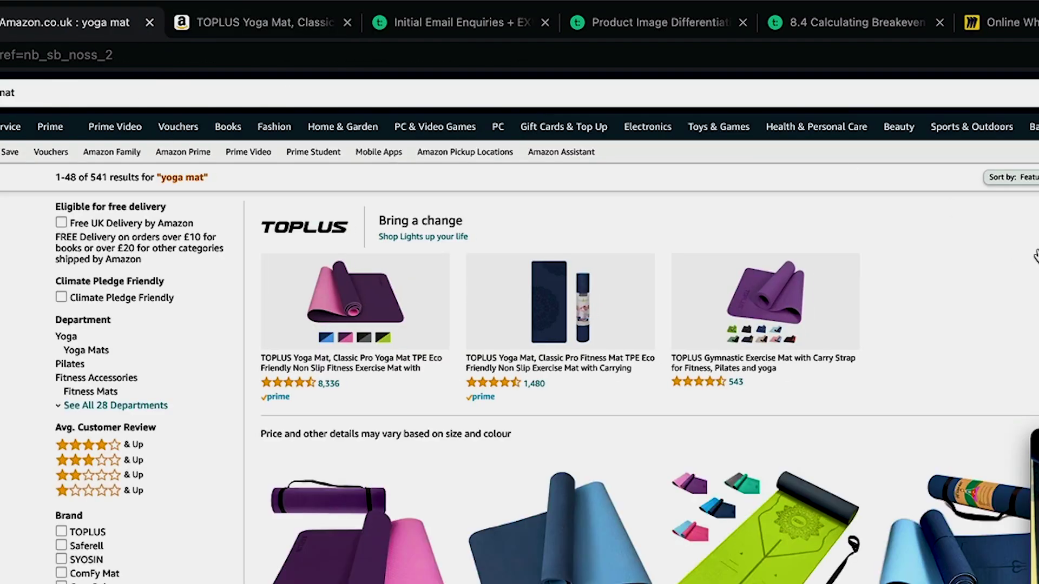
pyautogui.scroll(-9, 862, 320)
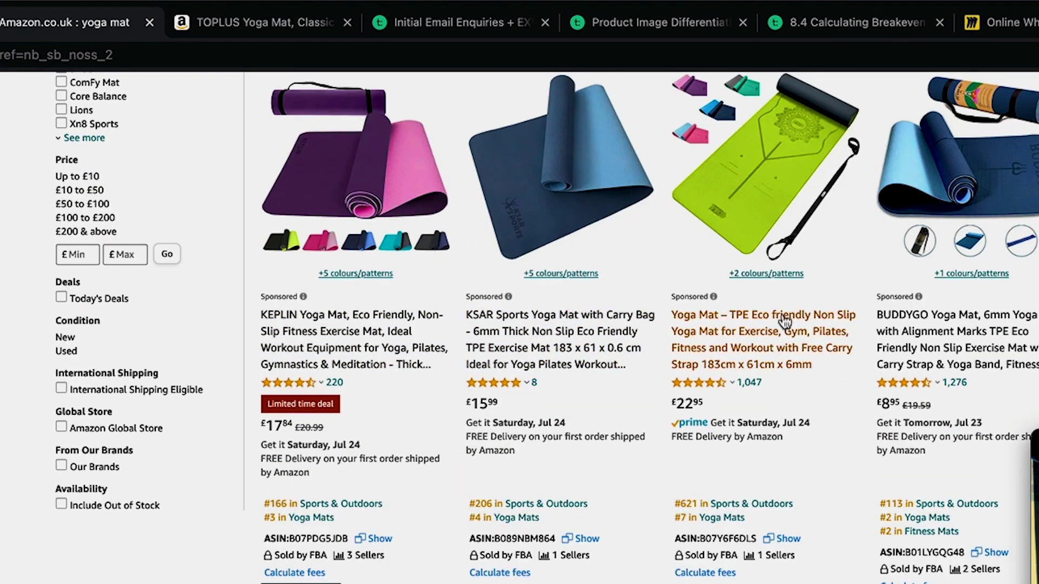
pyautogui.scroll(-1, 801, 323)
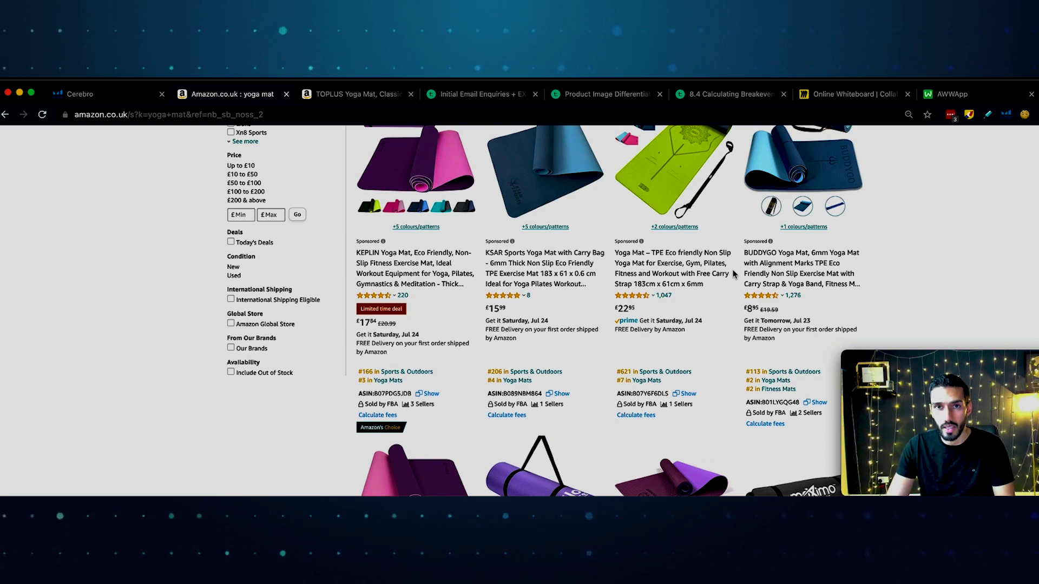
pyautogui.scroll(-6, 734, 276)
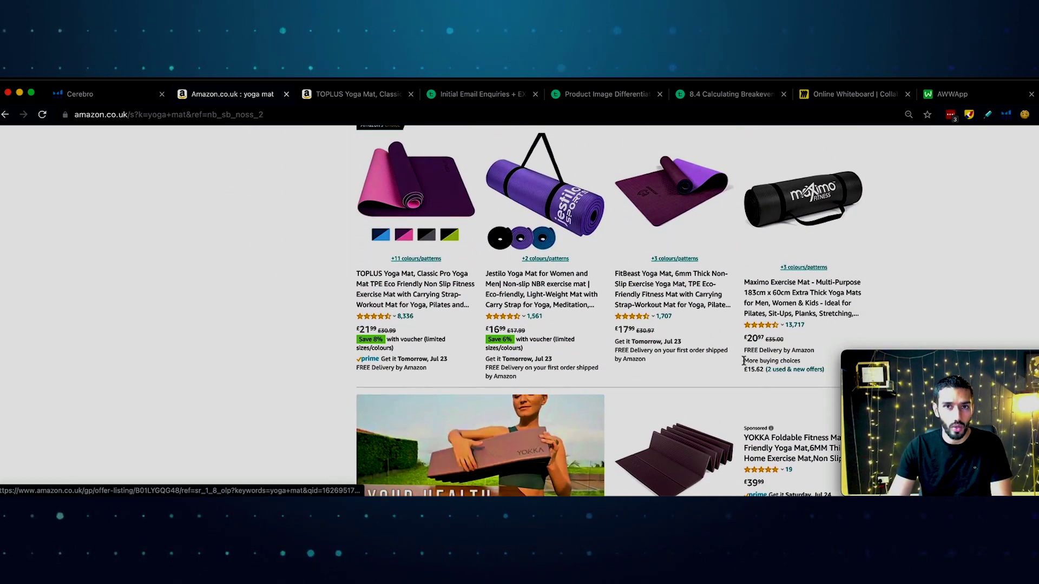
pyautogui.scroll(2, 698, 352)
pyautogui.scroll(-1, 725, 362)
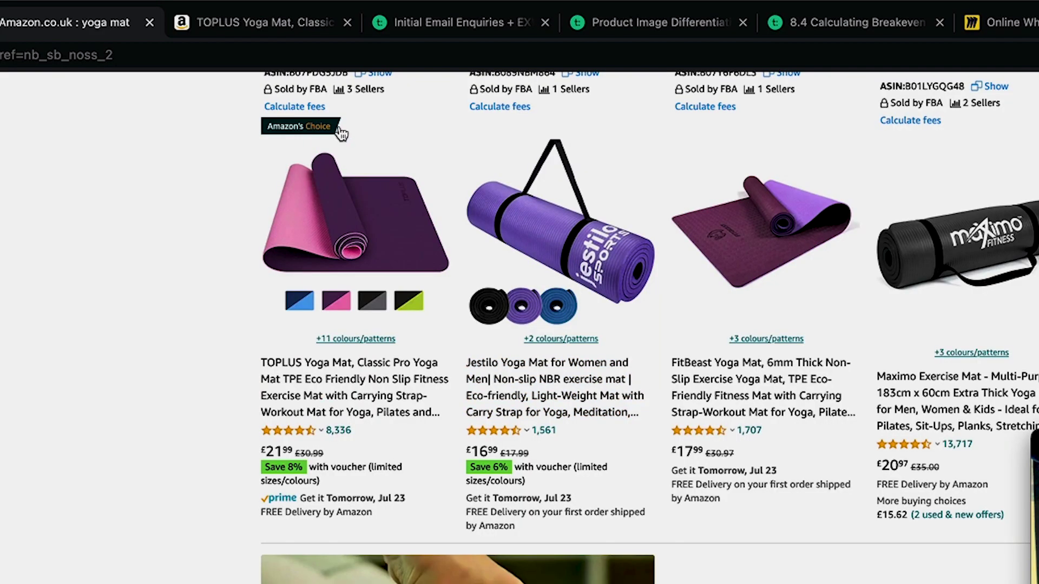
pyautogui.scroll(-1, 674, 403)
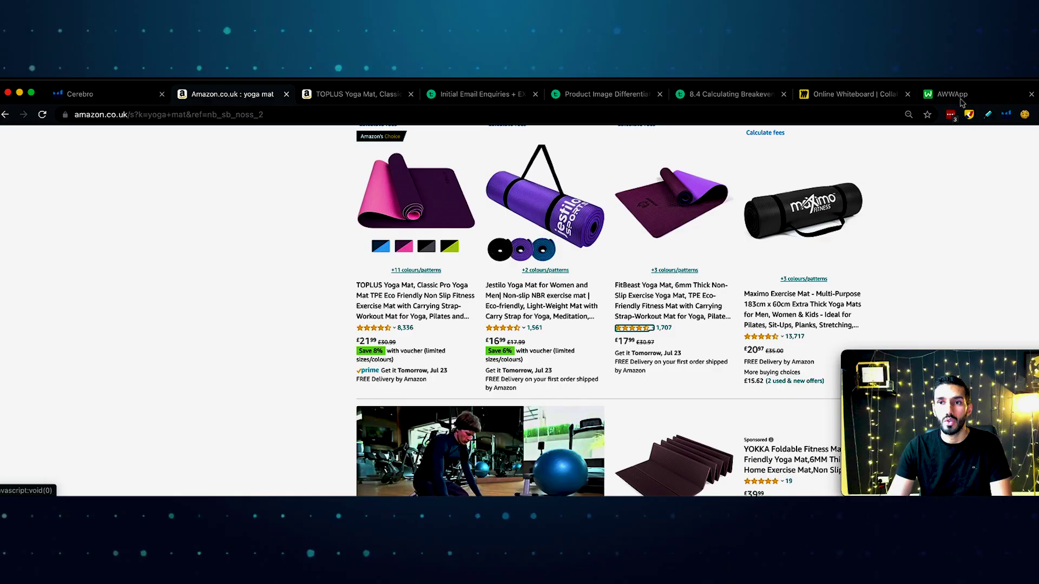
# Draw a red filled rectangle between WM and the pie on the whiteboard.
pyautogui.click(958, 96)
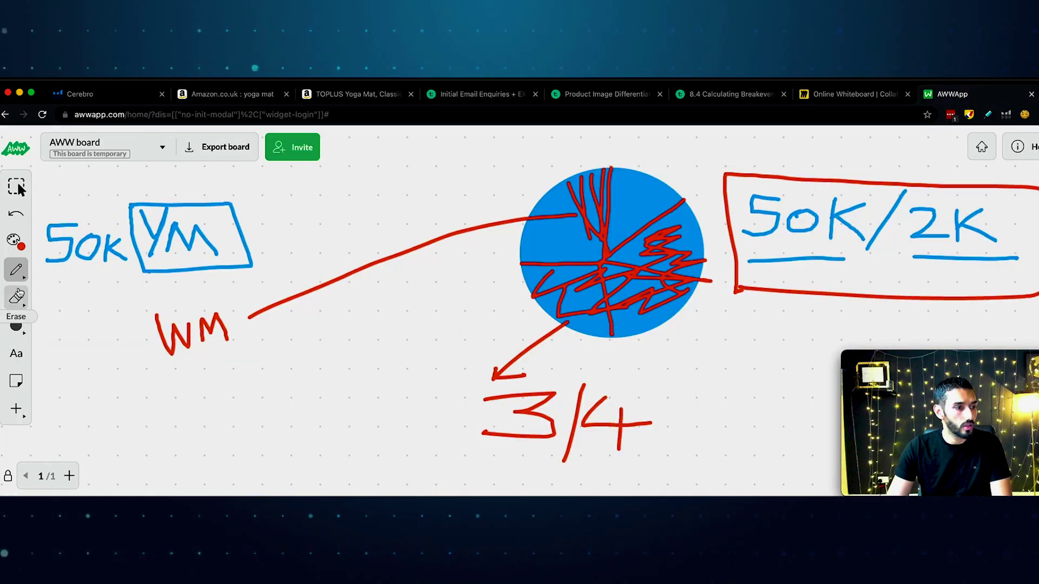
pyautogui.click(24, 336)
pyautogui.click(87, 325)
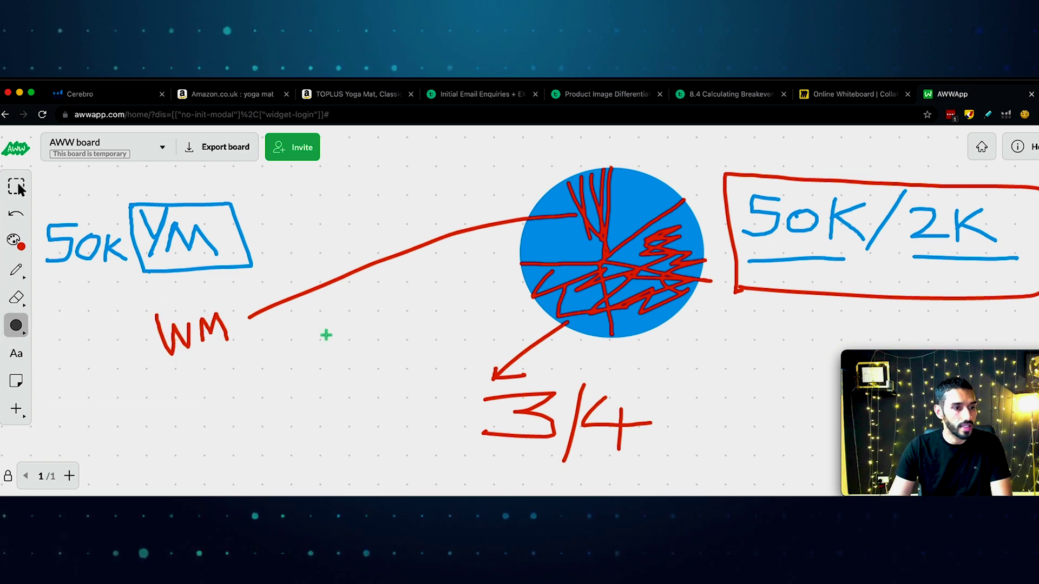
pyautogui.moveTo(318, 229); pyautogui.dragTo(407, 455)
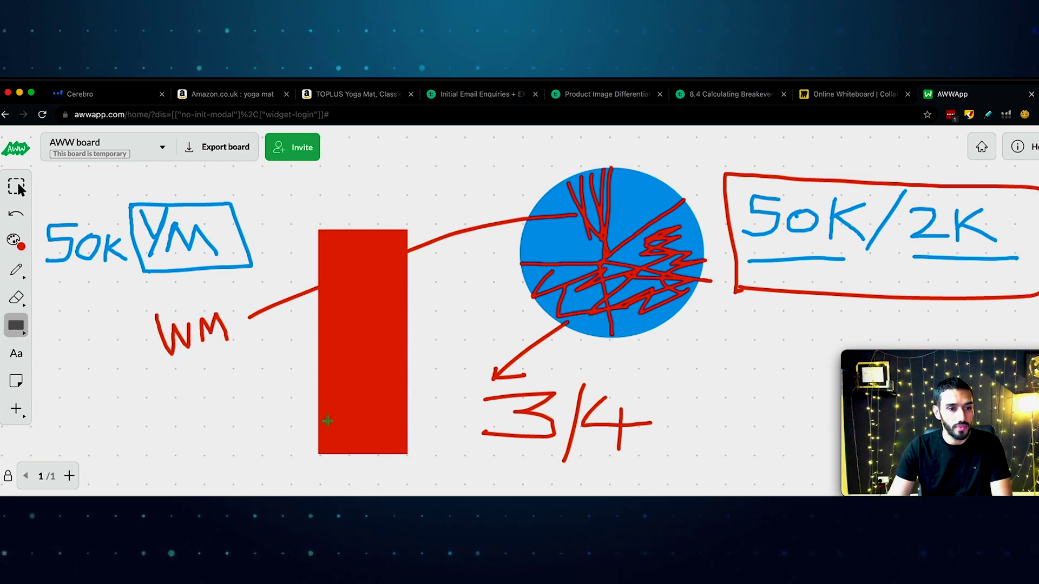
# In yellow, split the red bar with a line and write P above, O below.
pyautogui.click(16, 269)
pyautogui.click(14, 241)
pyautogui.click(166, 243)
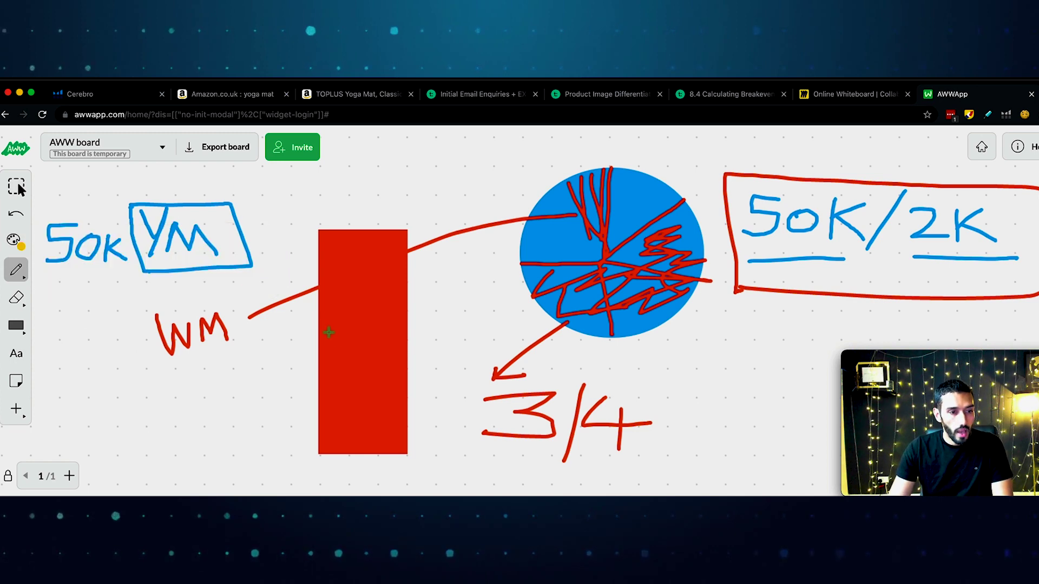
pyautogui.moveTo(317, 314); pyautogui.dragTo(403, 313)
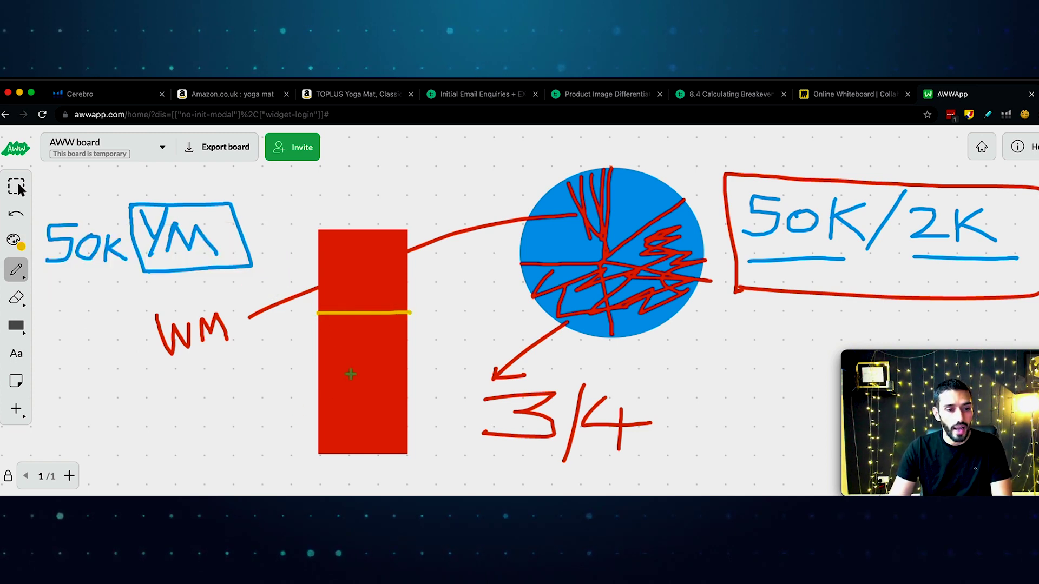
pyautogui.moveTo(350, 373)
pyautogui.mouseDown()
pyautogui.moveTo(382, 386)
pyautogui.moveTo(349, 375)
pyautogui.mouseUp()
pyautogui.moveTo(351, 250)
pyautogui.mouseDown()
pyautogui.moveTo(352, 298)
pyautogui.moveTo(363, 252)
pyautogui.moveTo(372, 272)
pyautogui.moveTo(353, 273)
pyautogui.mouseUp()
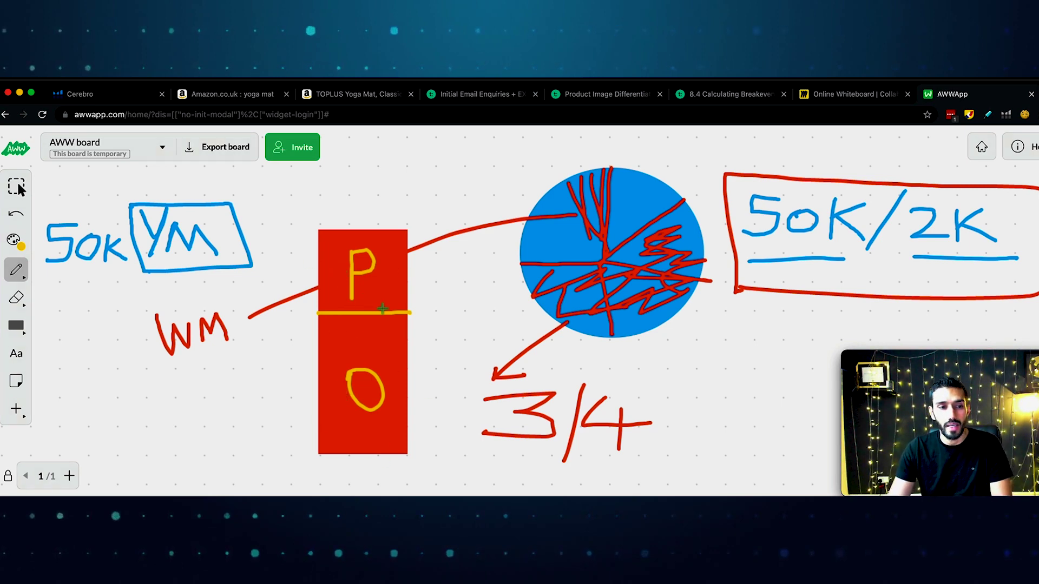
pyautogui.scroll(1, 382, 308)
pyautogui.scroll(1, 383, 308)
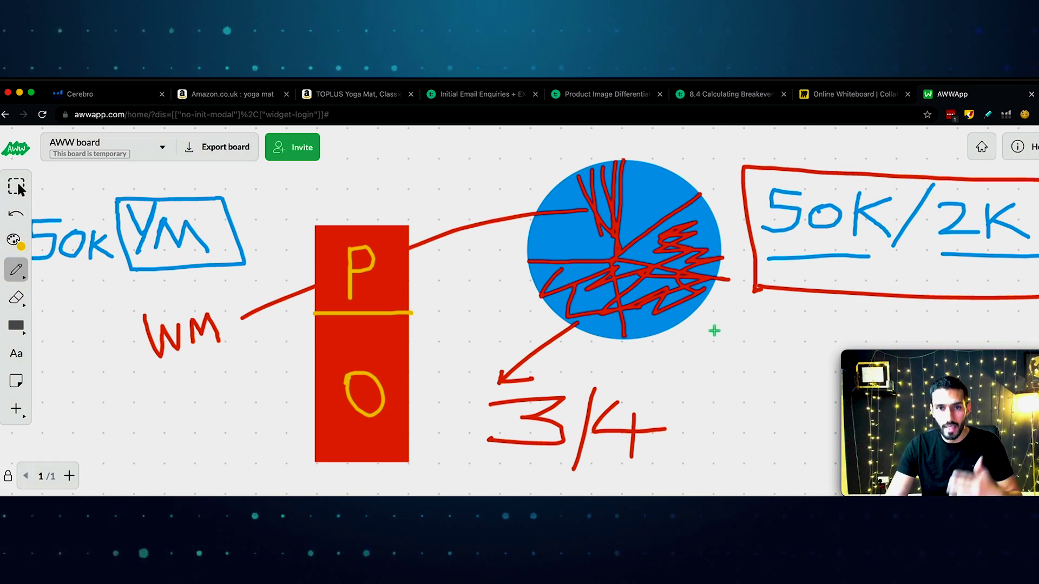
# Return to the Cerebro yoga mat keyword table and scroll through it.
pyautogui.click(104, 98)
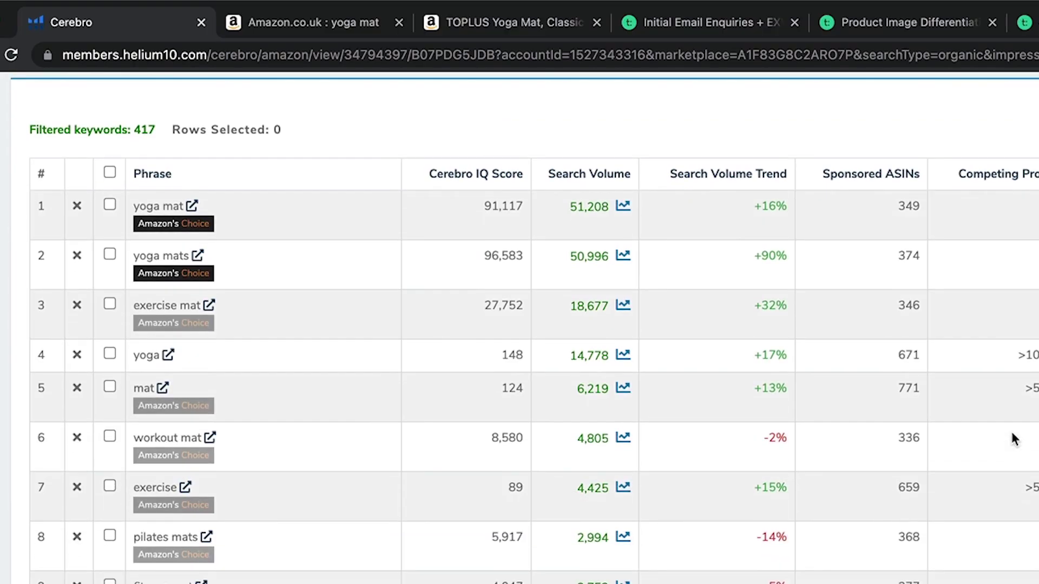
pyautogui.scroll(-1, 1015, 439)
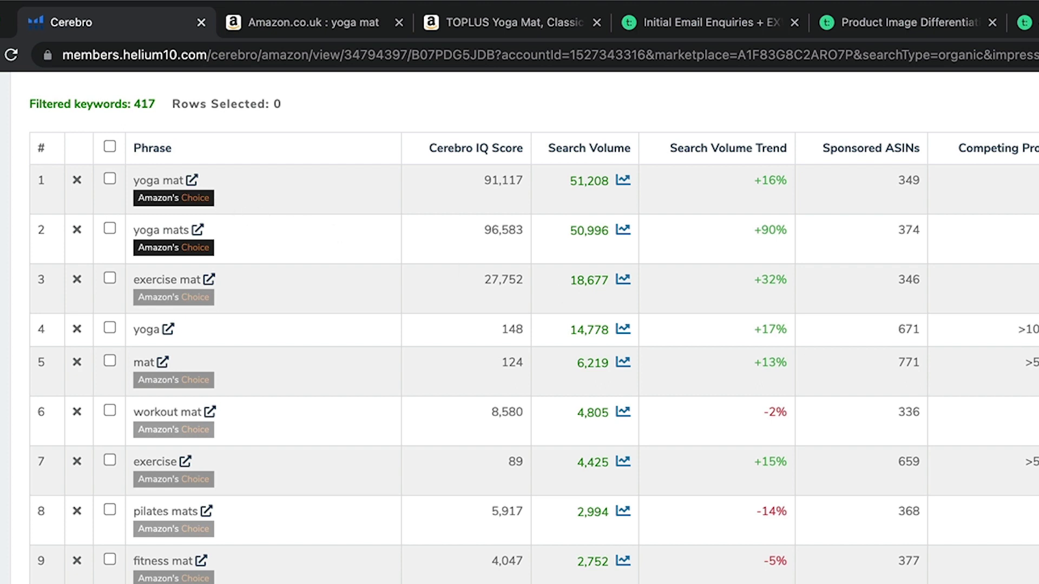
pyautogui.scroll(-20, 371, 382)
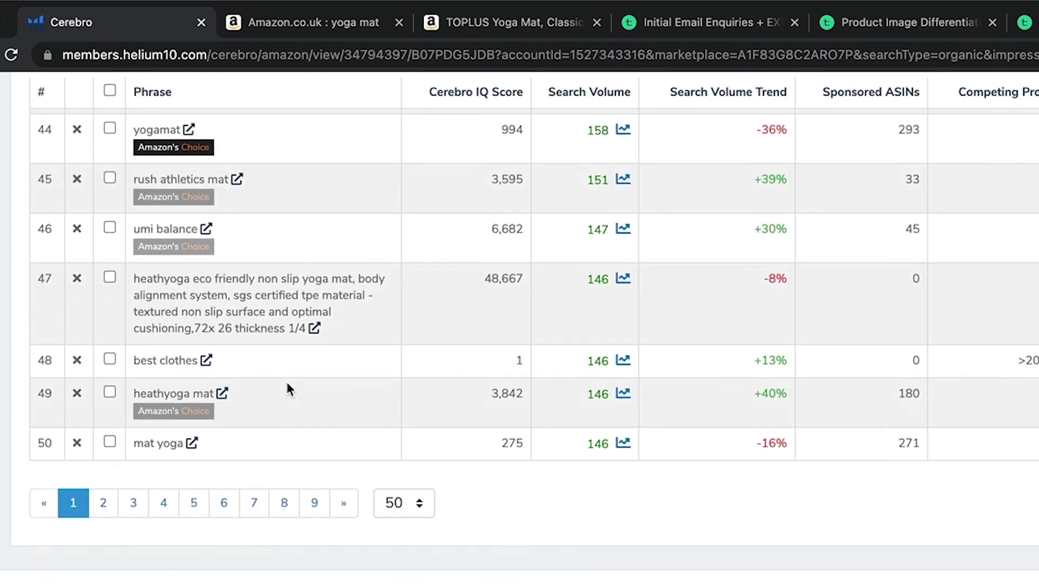
pyautogui.scroll(2, 255, 423)
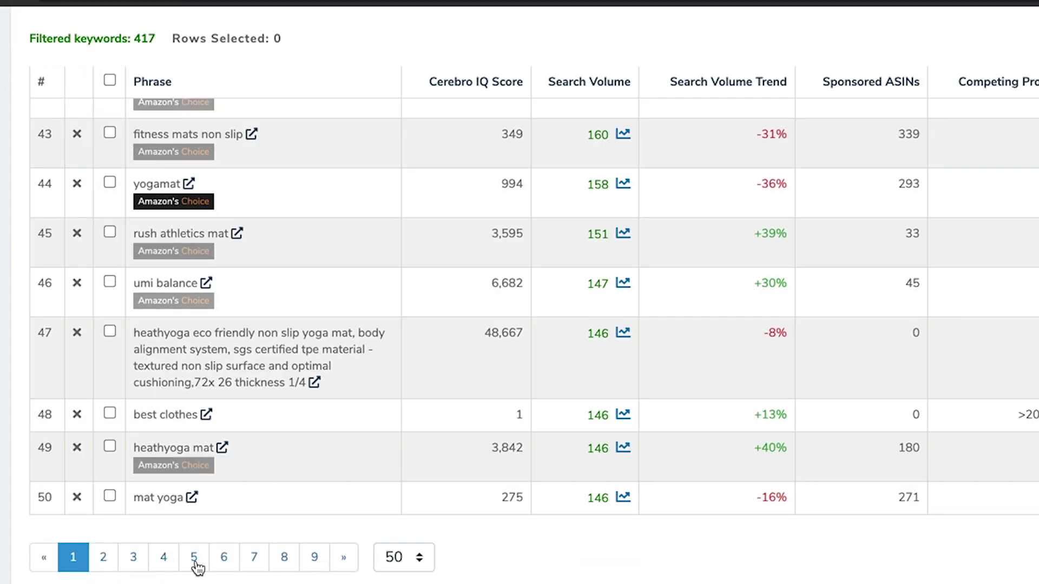
# Go to page 5 of the keywords (rows 201–250) and scroll through it.
pyautogui.click(194, 559)
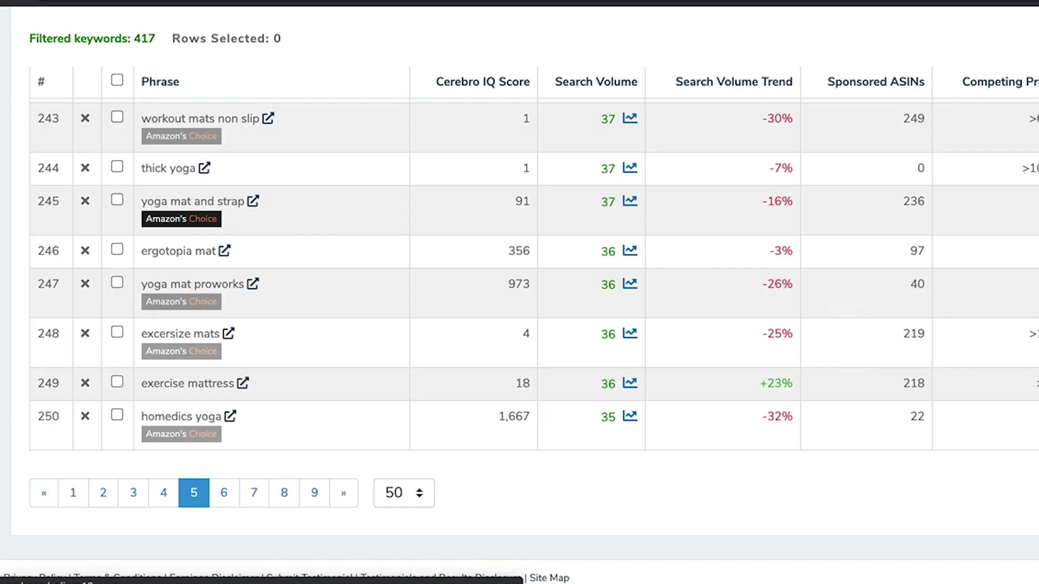
pyautogui.scroll(5, 208, 296)
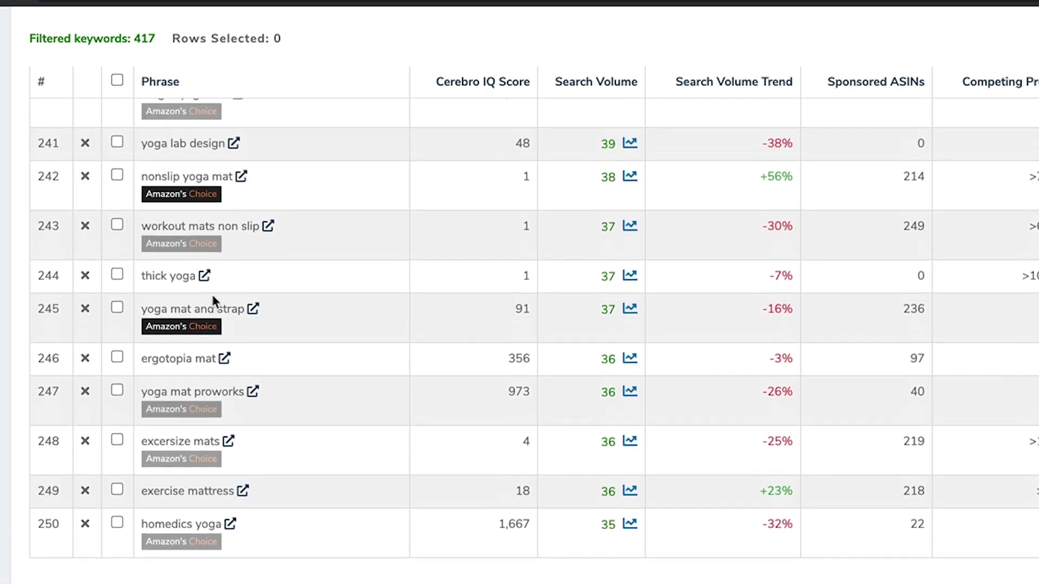
pyautogui.scroll(4, 158, 291)
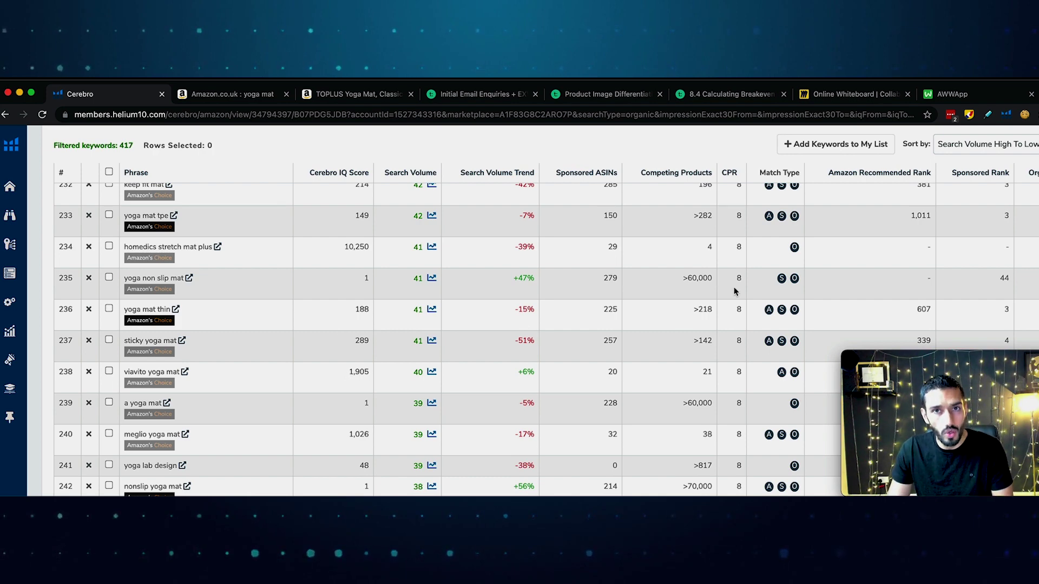
pyautogui.scroll(1, 735, 291)
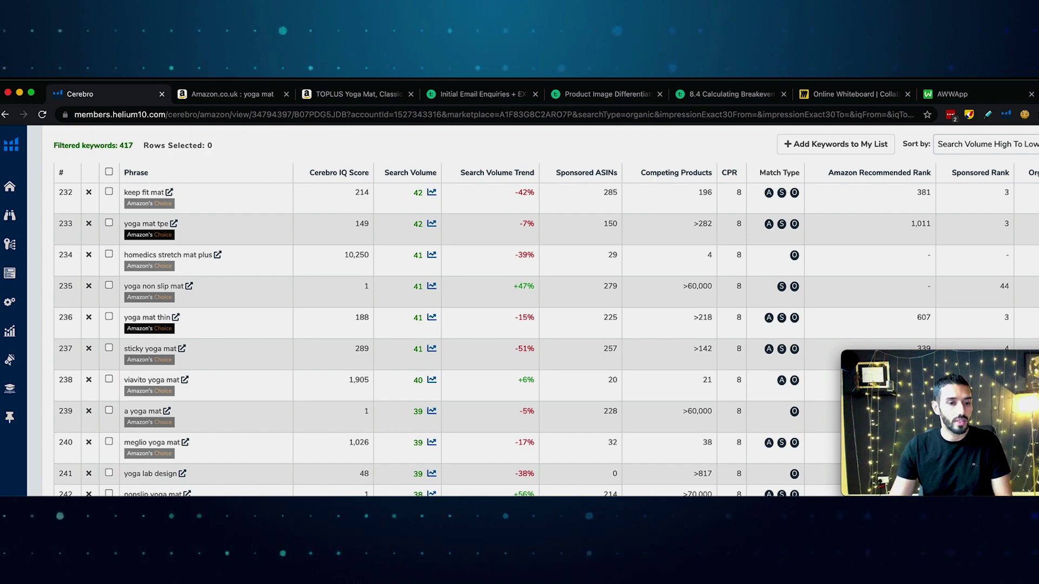
pyautogui.scroll(-1, 282, 387)
pyautogui.scroll(-2, 282, 387)
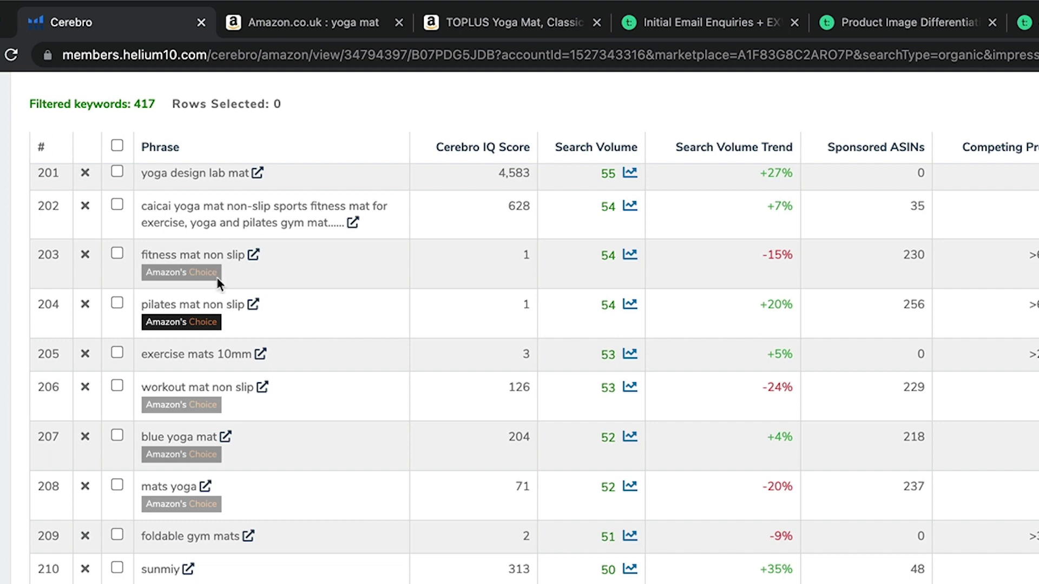
pyautogui.scroll(5, 216, 277)
pyautogui.scroll(-4, 297, 299)
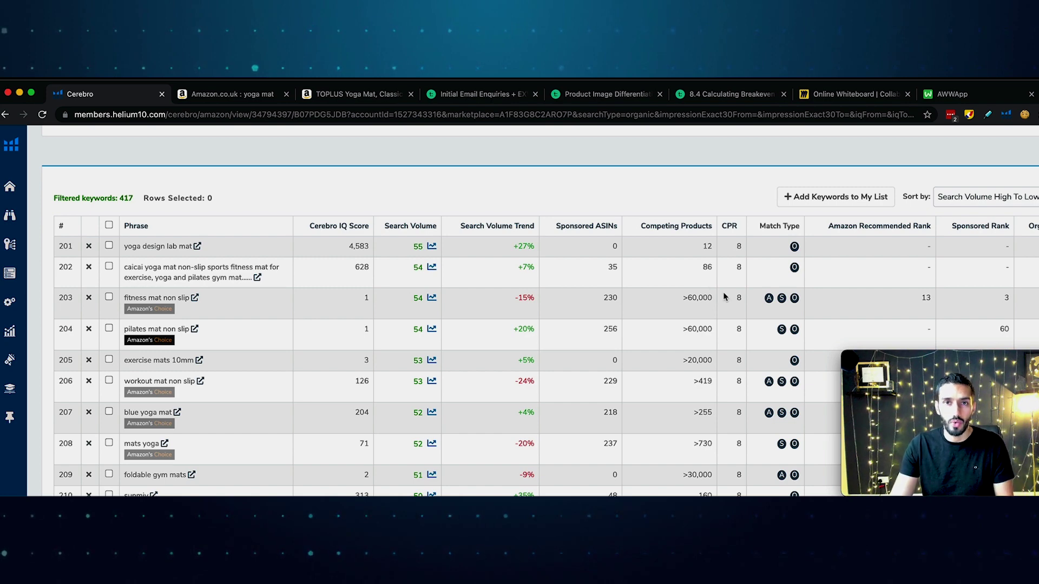
pyautogui.scroll(1, 499, 298)
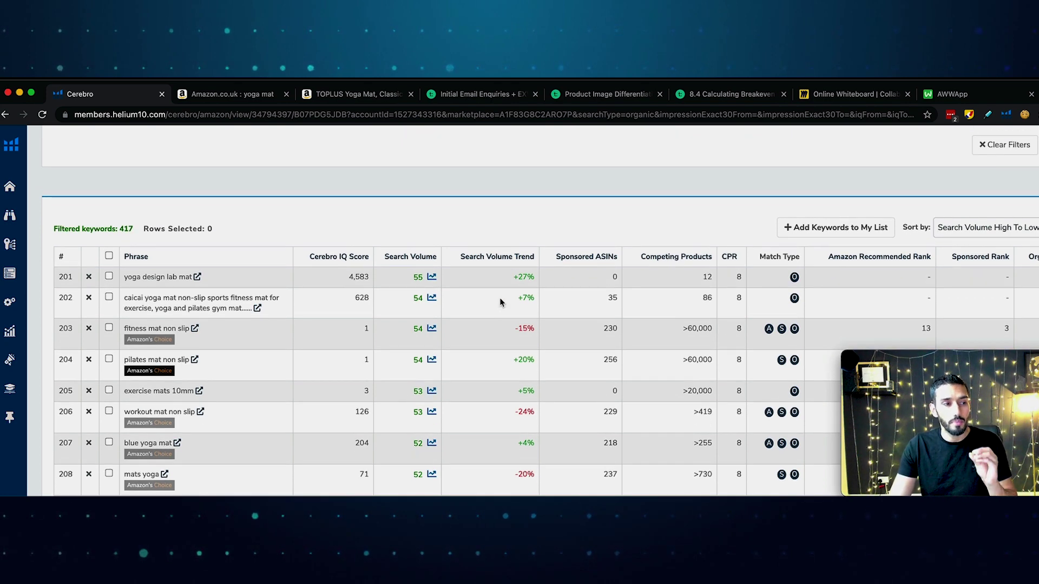
pyautogui.scroll(-2, 376, 312)
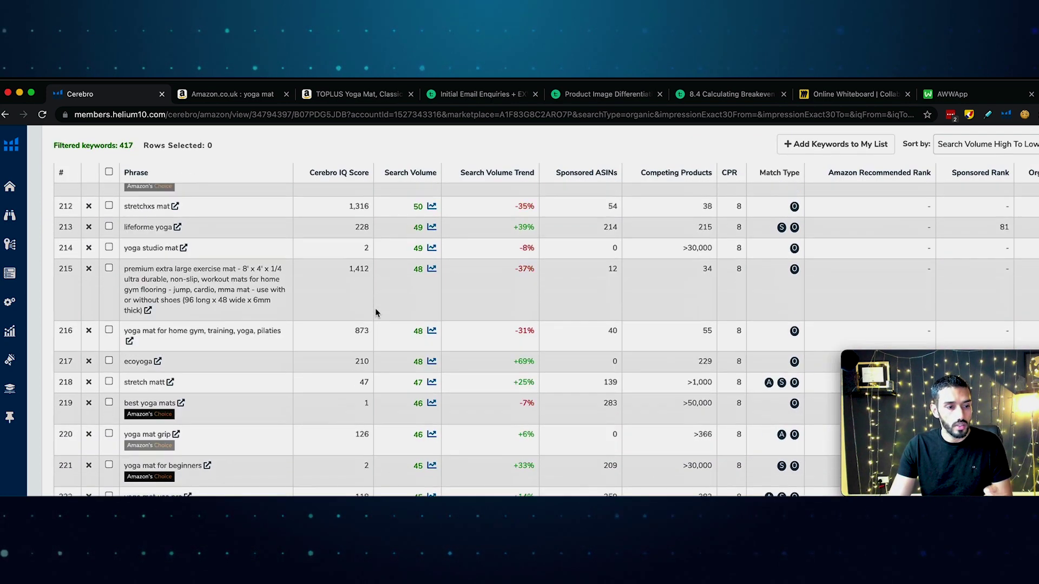
pyautogui.scroll(-15, 376, 313)
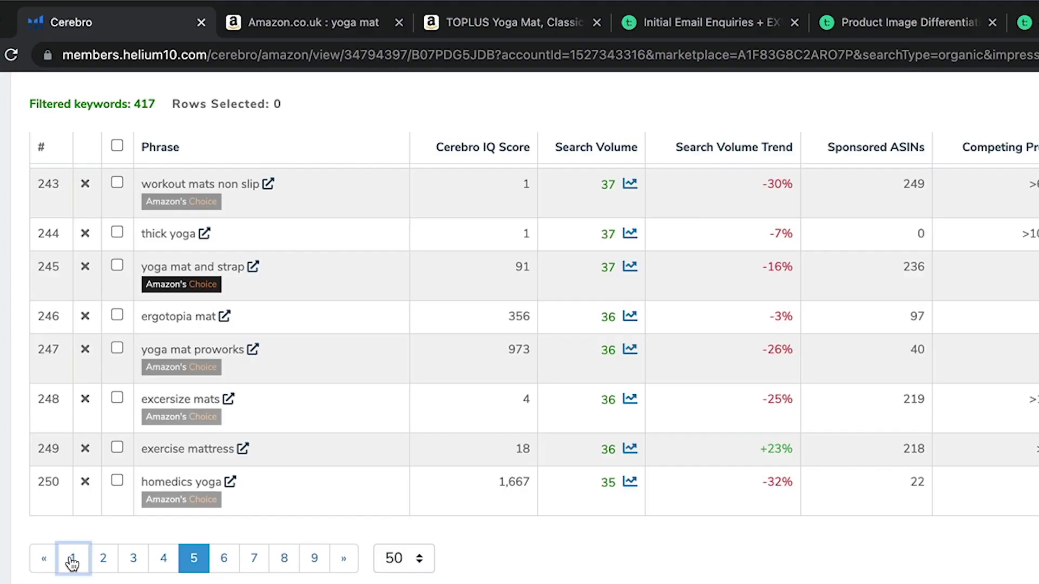
# Return the Cerebro list to page 1, with yoga mat at 51,208 searches on top.
pyautogui.click(81, 432)
pyautogui.scroll(20, 535, 373)
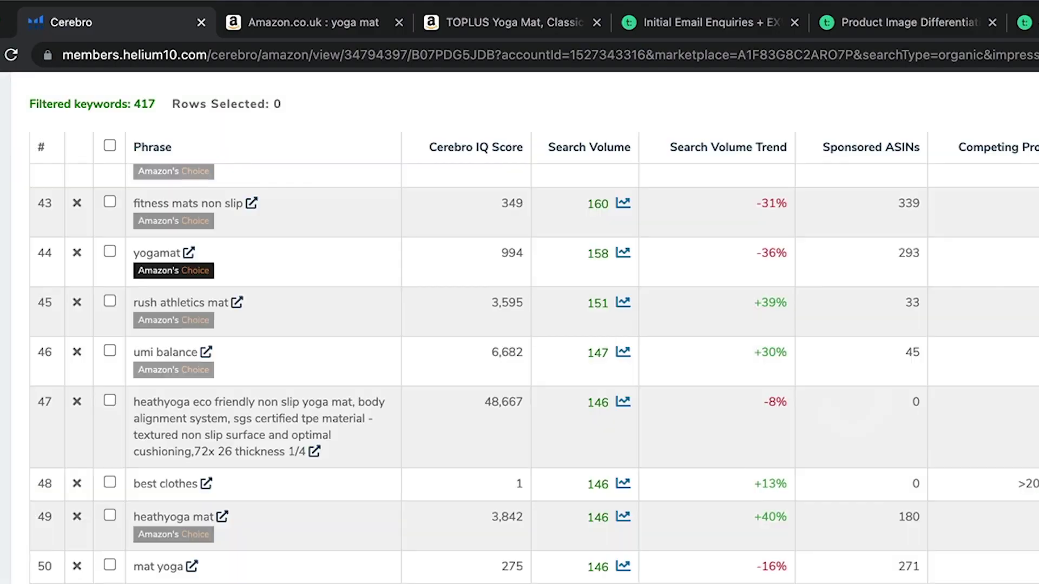
pyautogui.scroll(6, 534, 335)
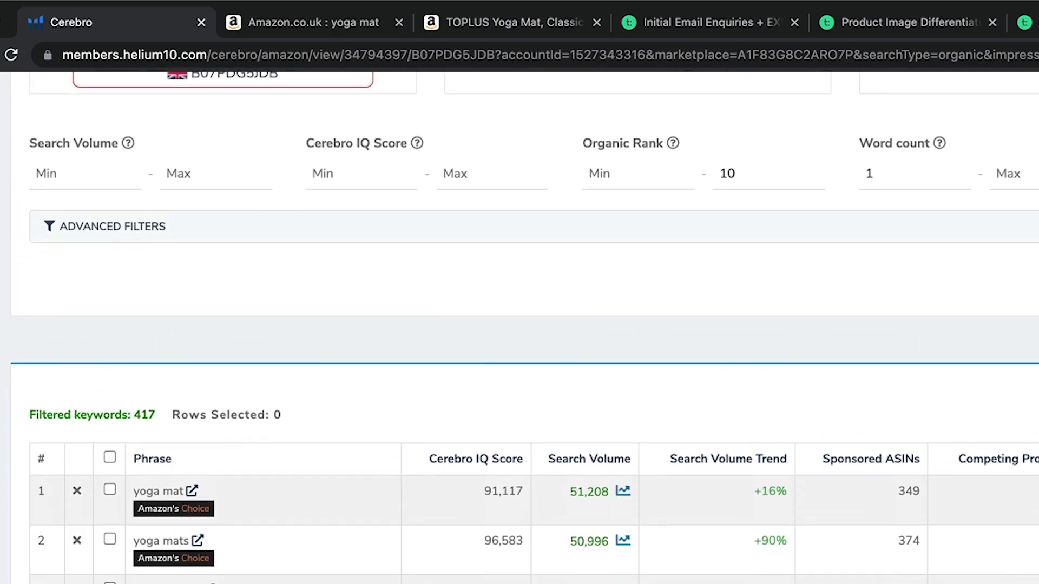
pyautogui.scroll(-5, 534, 336)
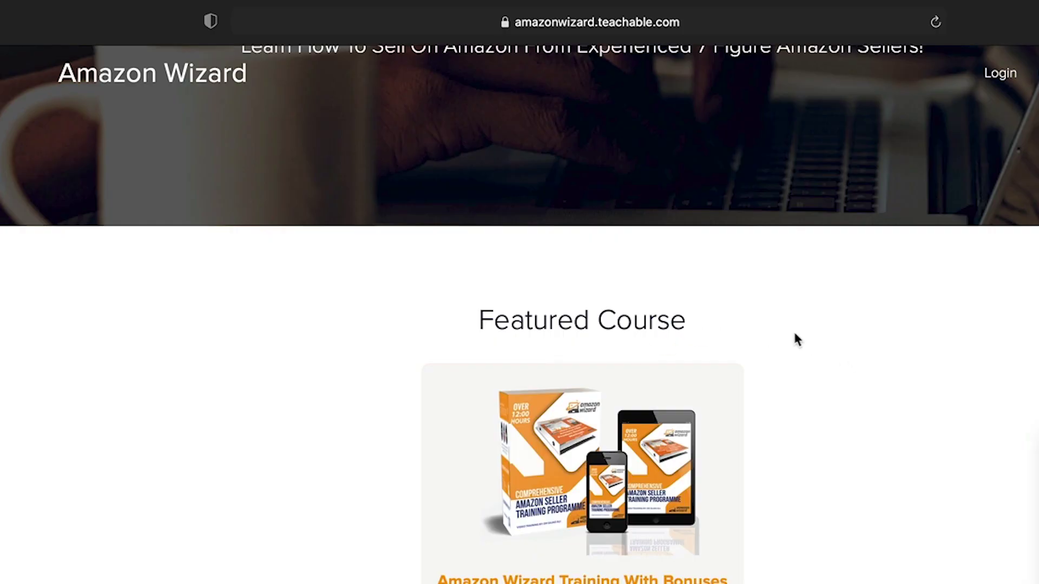
# Open the featured Amazon Wizard Training With Bonuses & 3 Months Mentorship course and scroll its page.
pyautogui.scroll(-3, 715, 351)
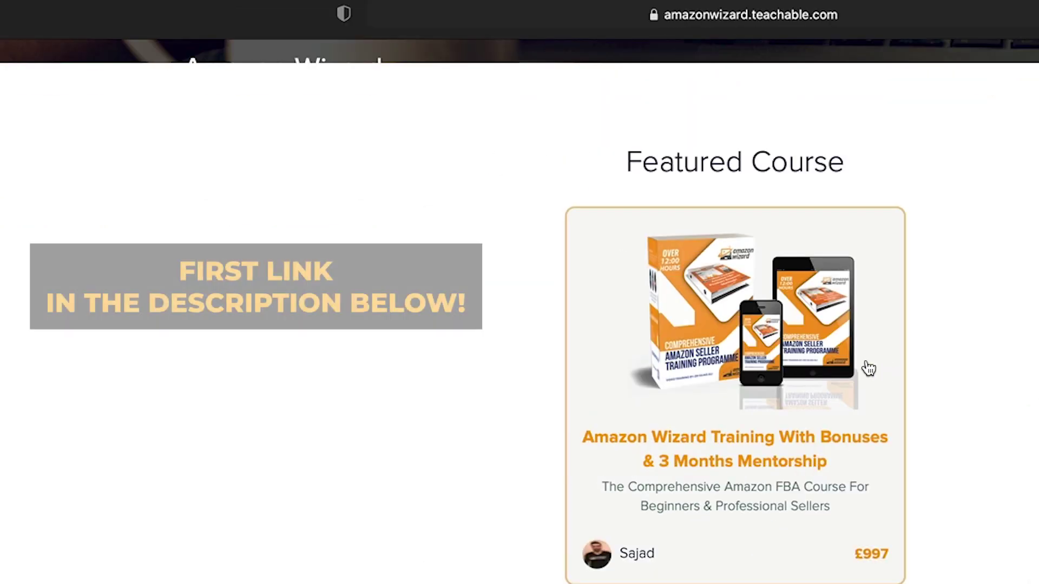
pyautogui.scroll(-2, 865, 364)
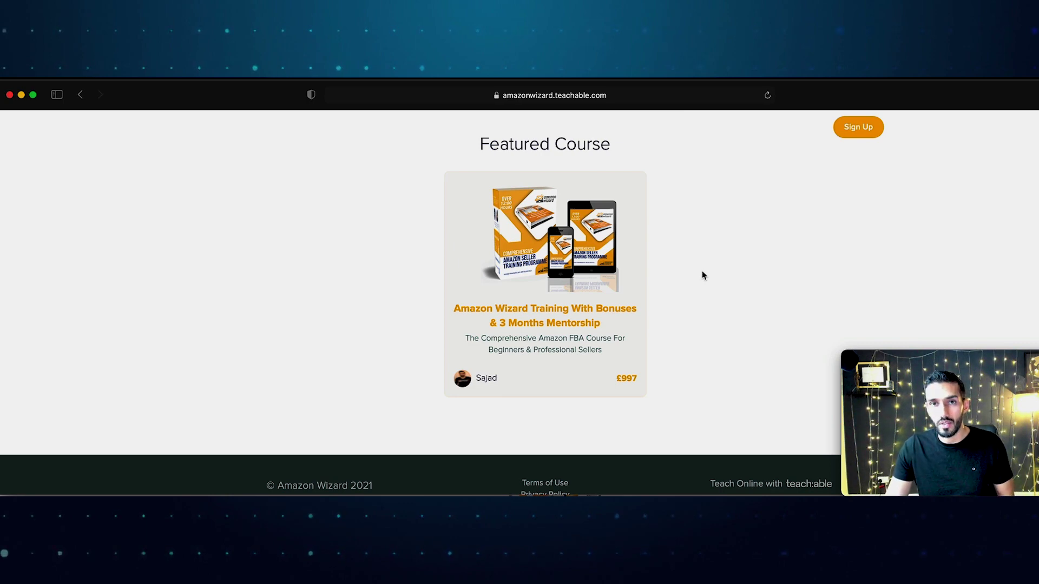
pyautogui.click(586, 276)
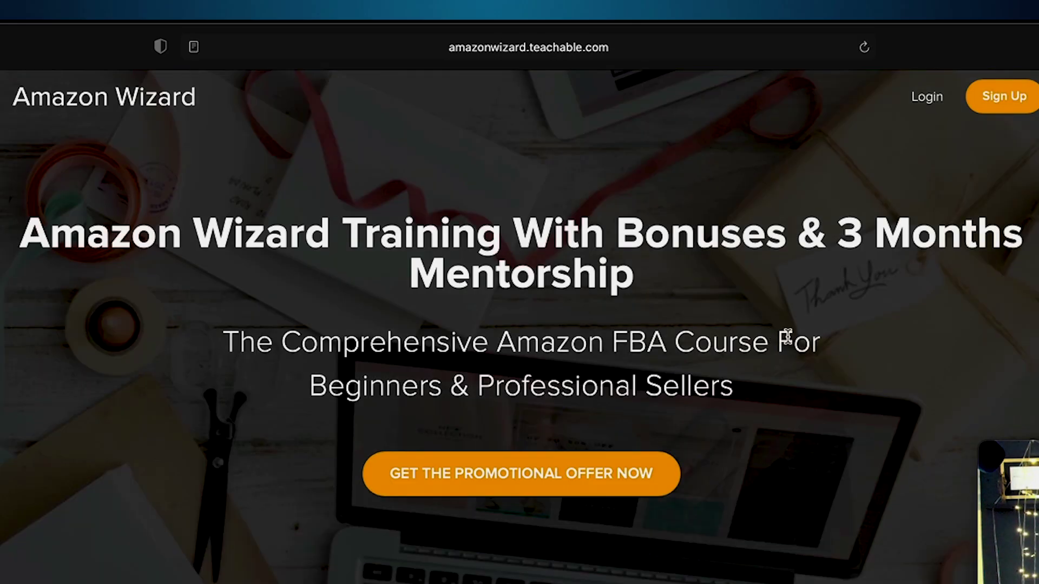
pyautogui.scroll(-20, 787, 336)
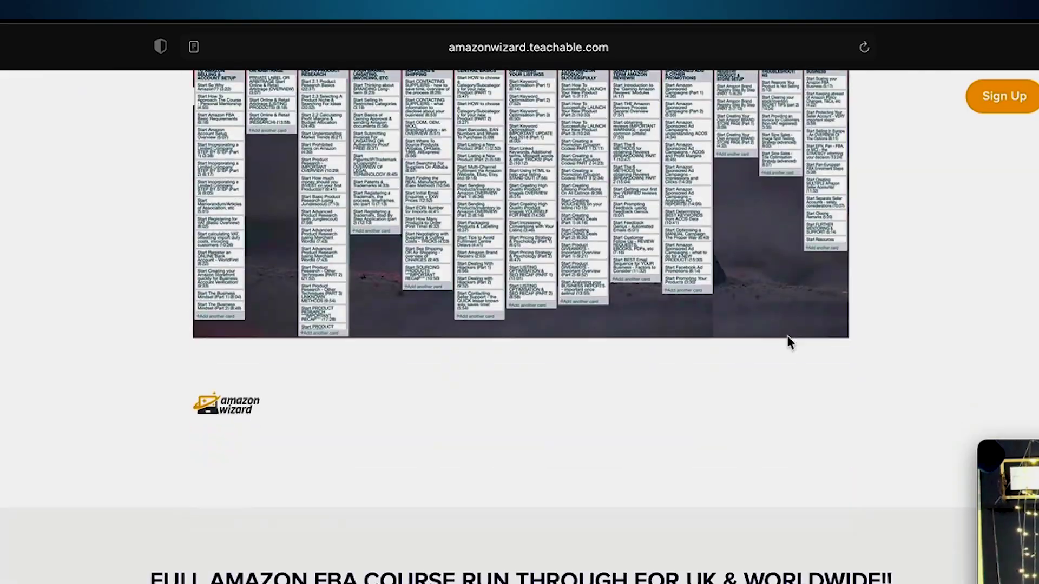
pyautogui.scroll(-8, 788, 342)
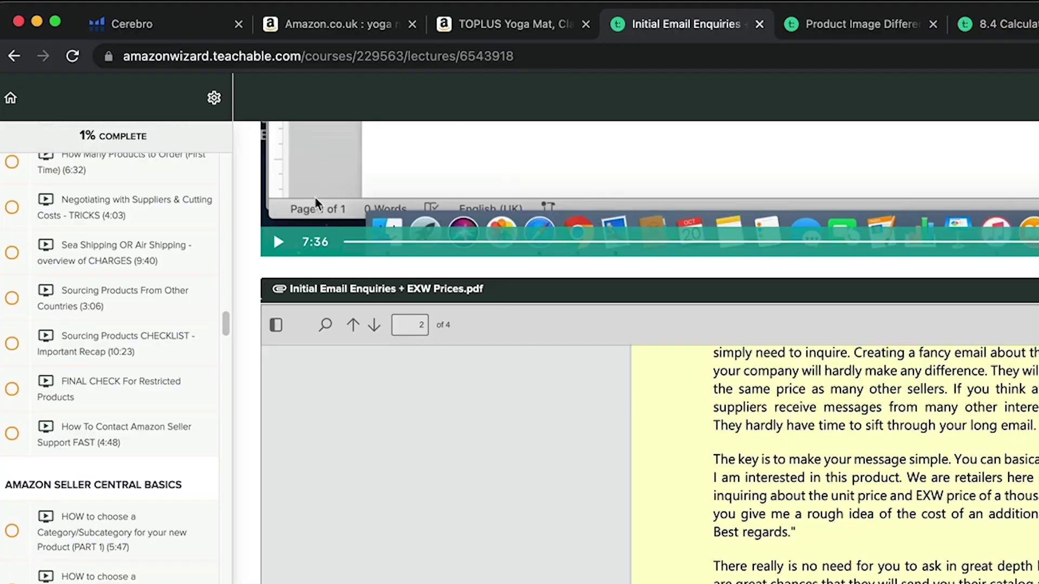
# Scroll through the Initial Email Enquiries PDF lecture, then switch to the Product Image Differentiation lecture.
pyautogui.scroll(5, 108, 232)
pyautogui.scroll(-5, 111, 282)
pyautogui.scroll(-5, 113, 302)
pyautogui.scroll(-3, 582, 444)
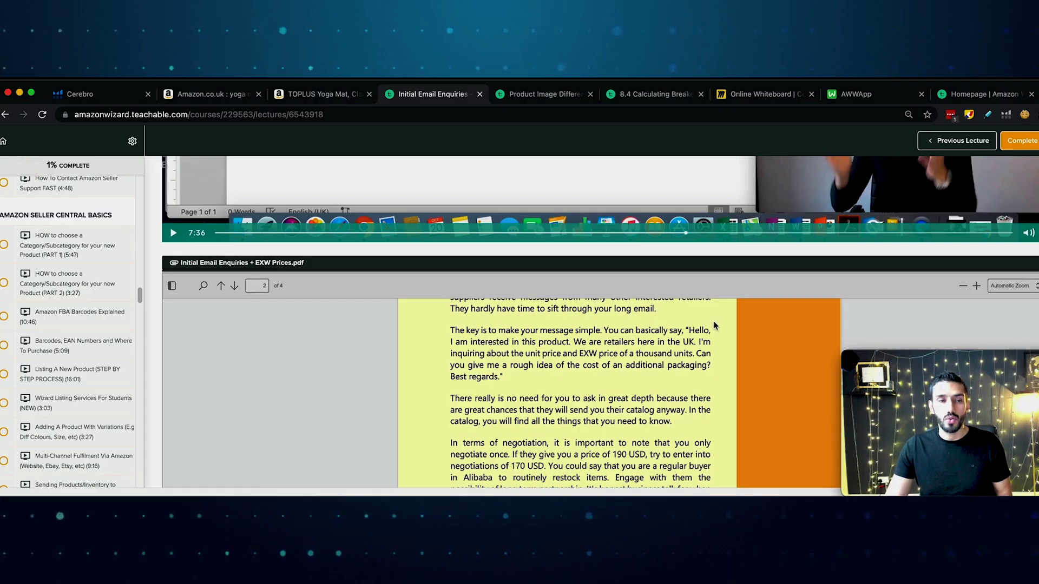
pyautogui.scroll(-10, 713, 321)
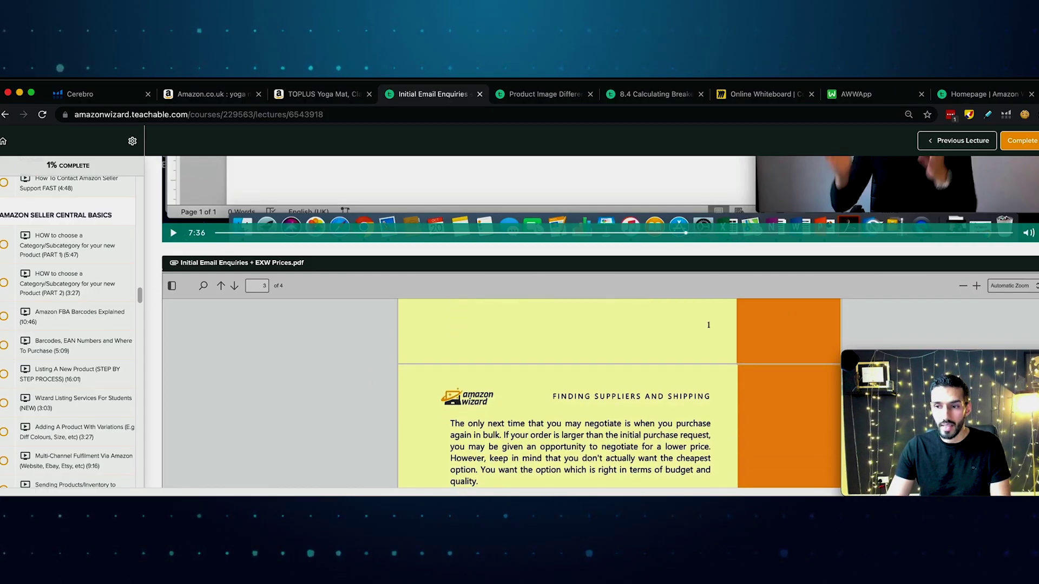
pyautogui.scroll(-4, 273, 463)
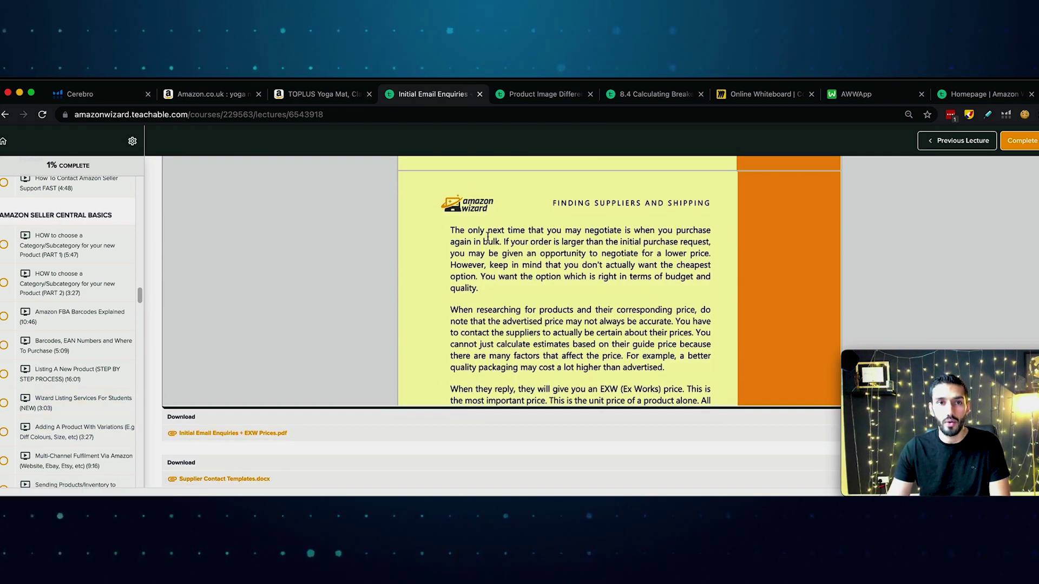
pyautogui.click(541, 101)
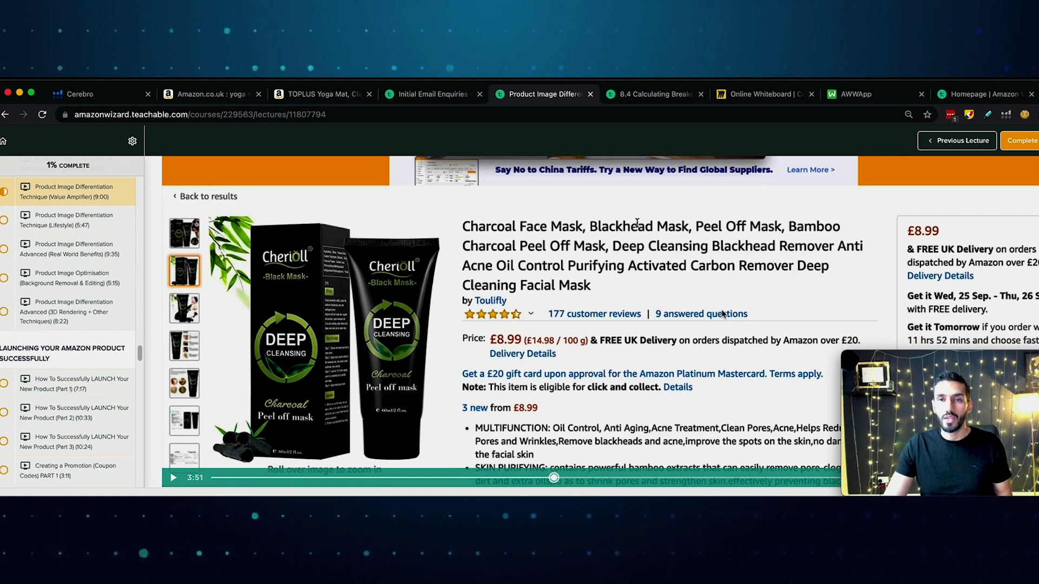
# Switch to the 8.4 Calculating Breakeven ACOS & Profitable Ads lecture with Ctrl+Tab.
pyautogui.hotkey('ctrl', 'Tab')
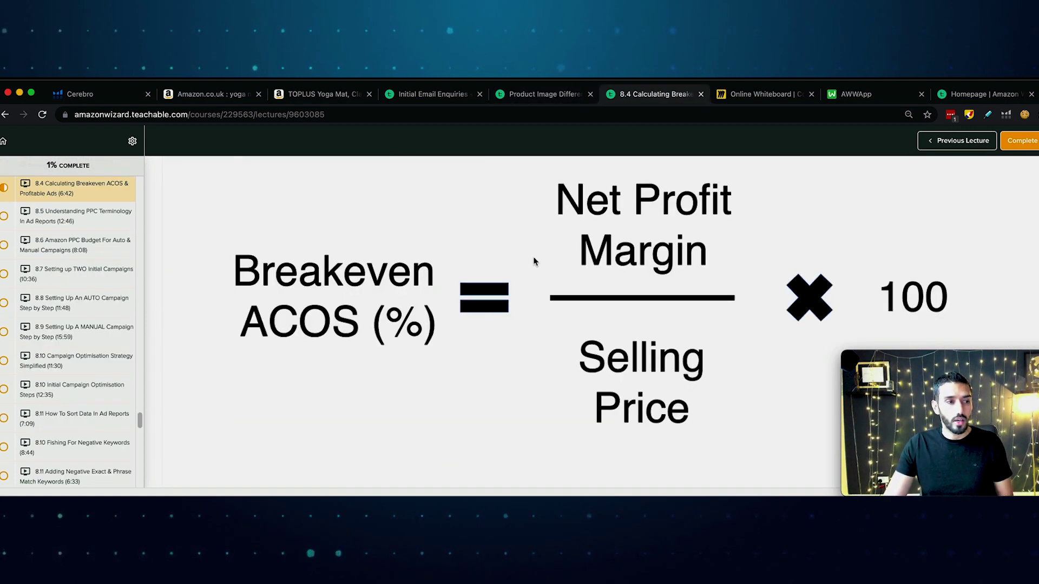